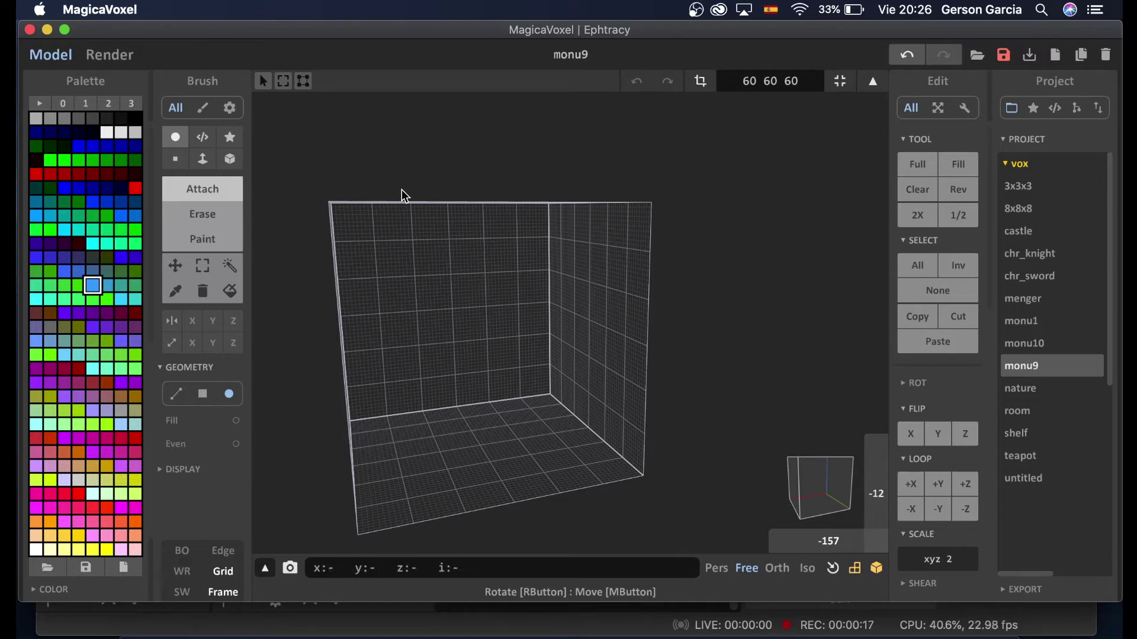
Choose the line shape for the geometry brush and reset the camera to look straight into the empty volume
left_click(178, 395)
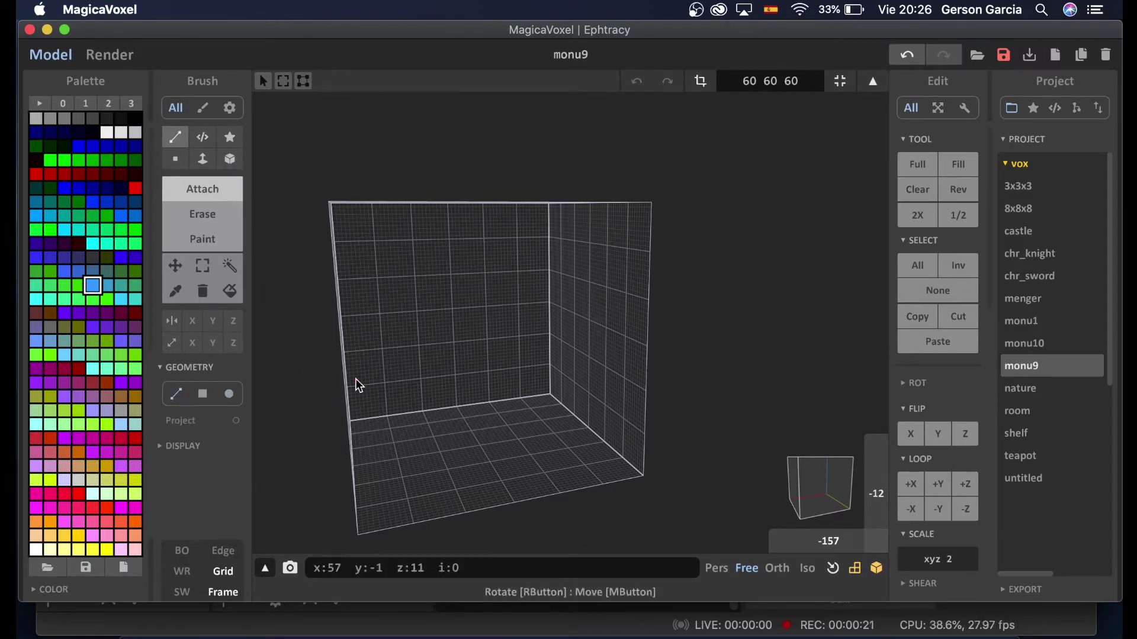
right_click_drag(403, 391, 459, 398)
scroll(562, 412, "up", 2)
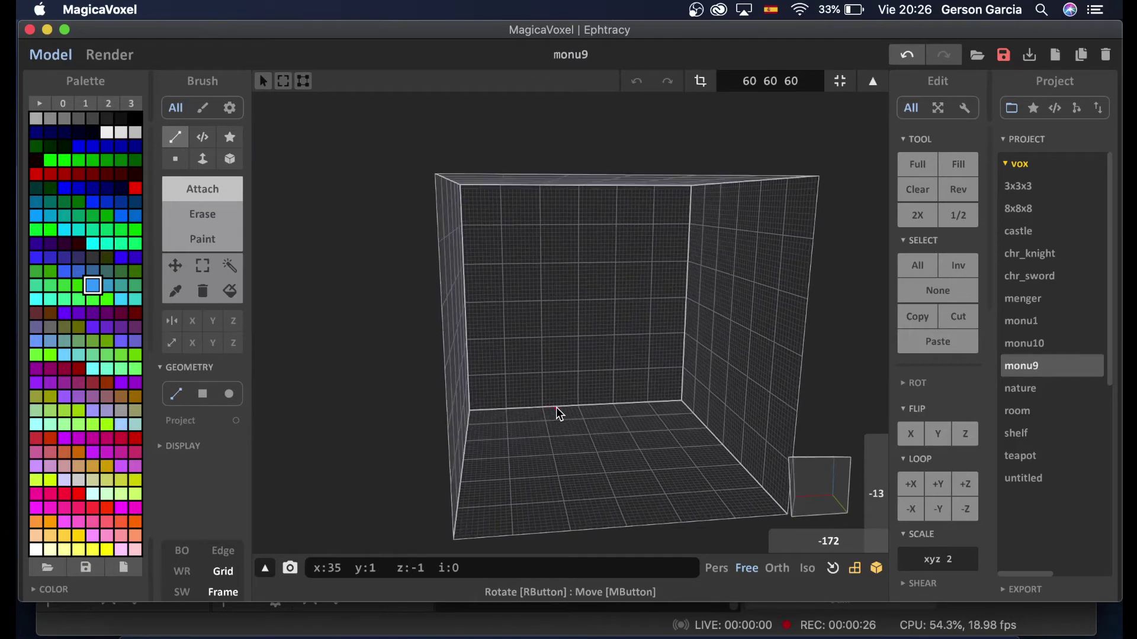
right_click_drag(560, 414, 521, 399)
left_click(833, 569)
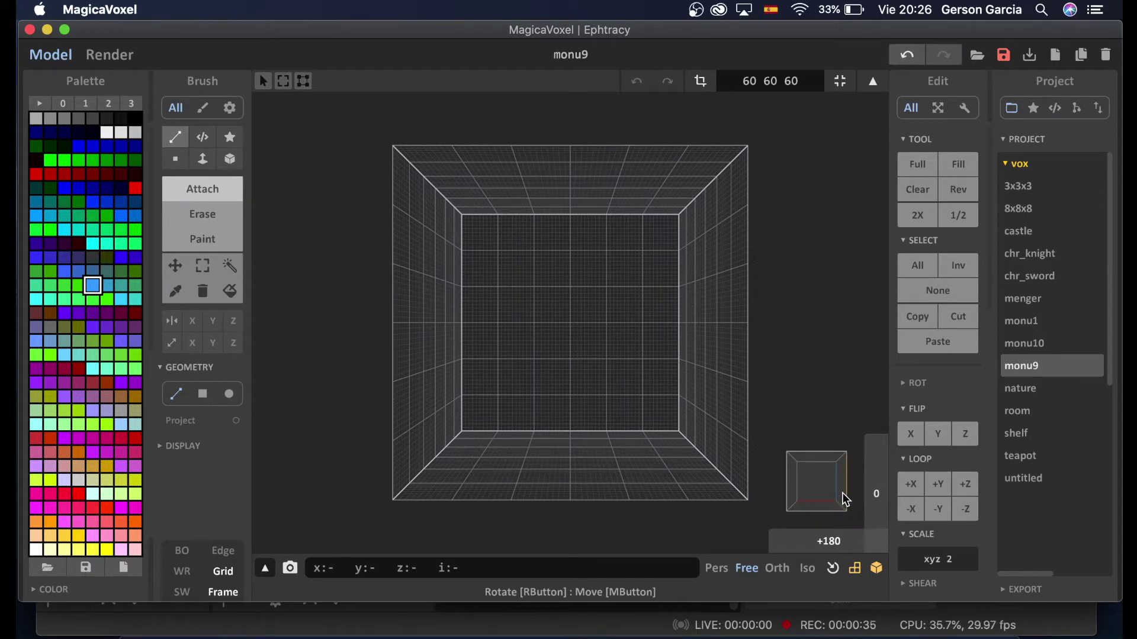
scroll(563, 364, "up", 2)
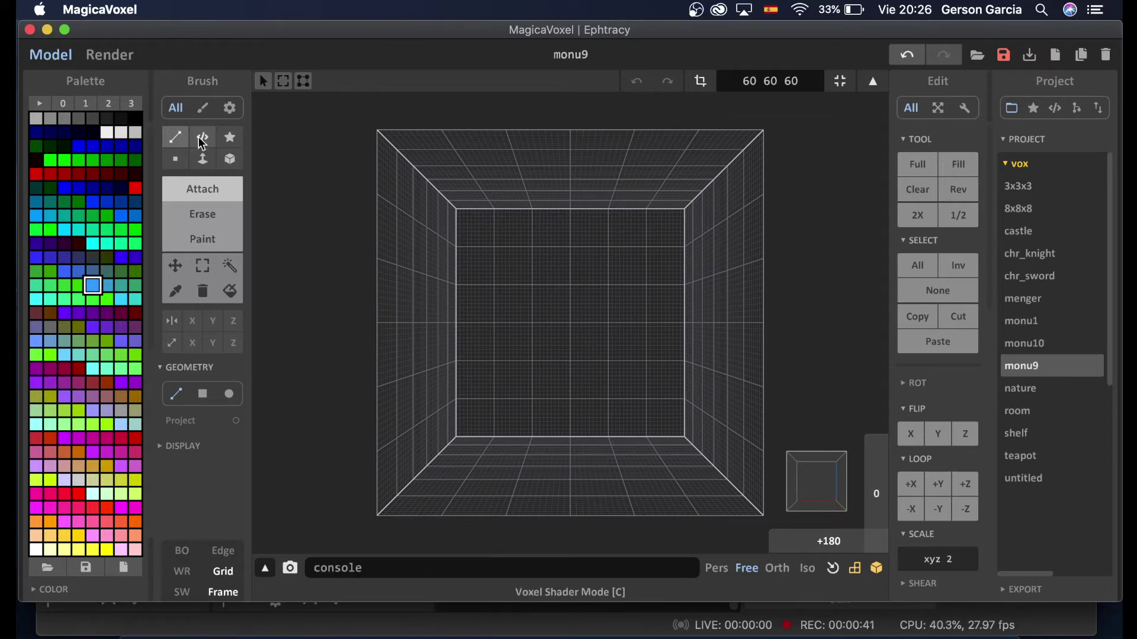
Enable Project for the line brush and draw three blue lines across two adjoining walls and one on the floor
left_click(176, 138)
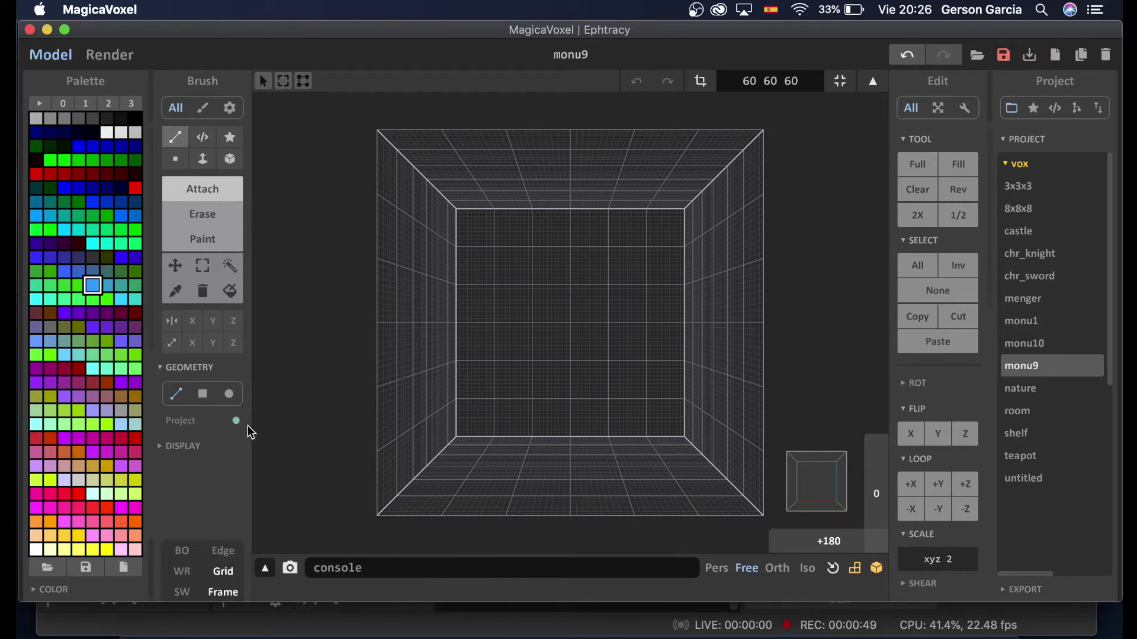
left_click_drag(414, 357, 567, 340)
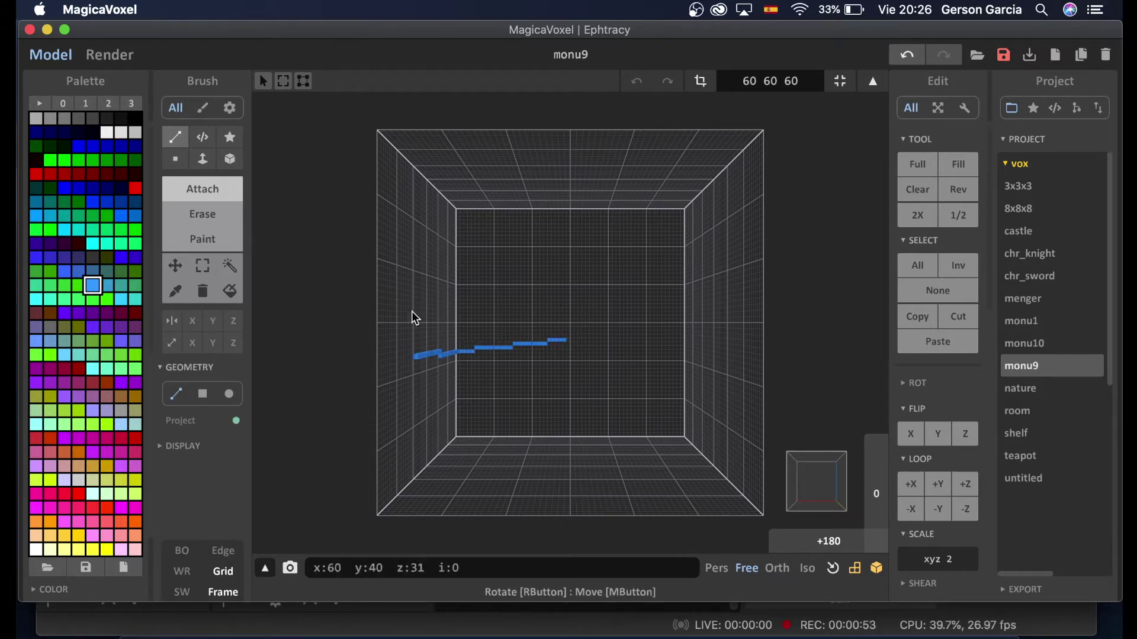
left_click_drag(531, 303, 535, 302)
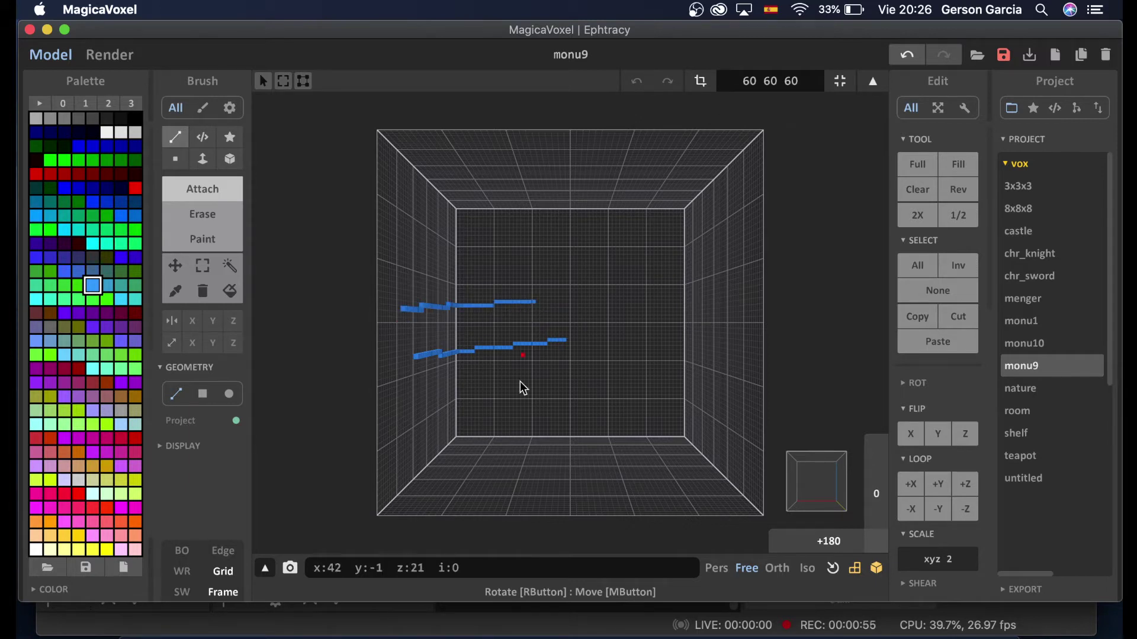
left_click_drag(459, 458, 618, 459)
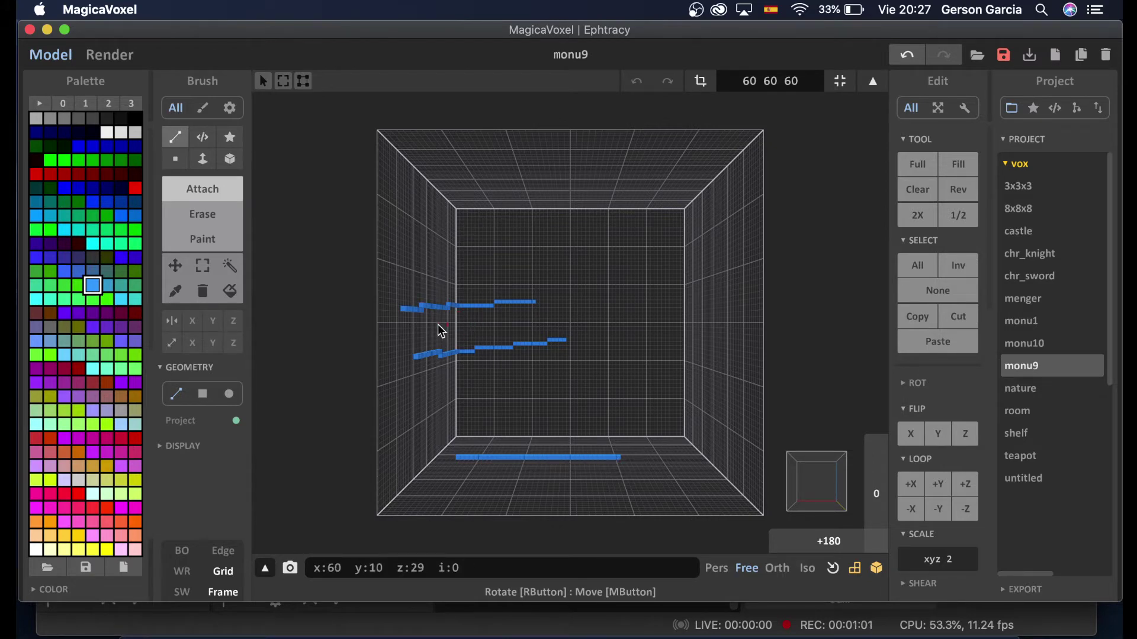
right_click_drag(590, 402, 564, 399)
middle_click_drag(662, 397, 530, 388)
mouse_move(507, 280)
left_mouse_down()
mouse_move(593, 278)
mouse_move(659, 295)
left_mouse_up()
right_click_drag(618, 318, 613, 466)
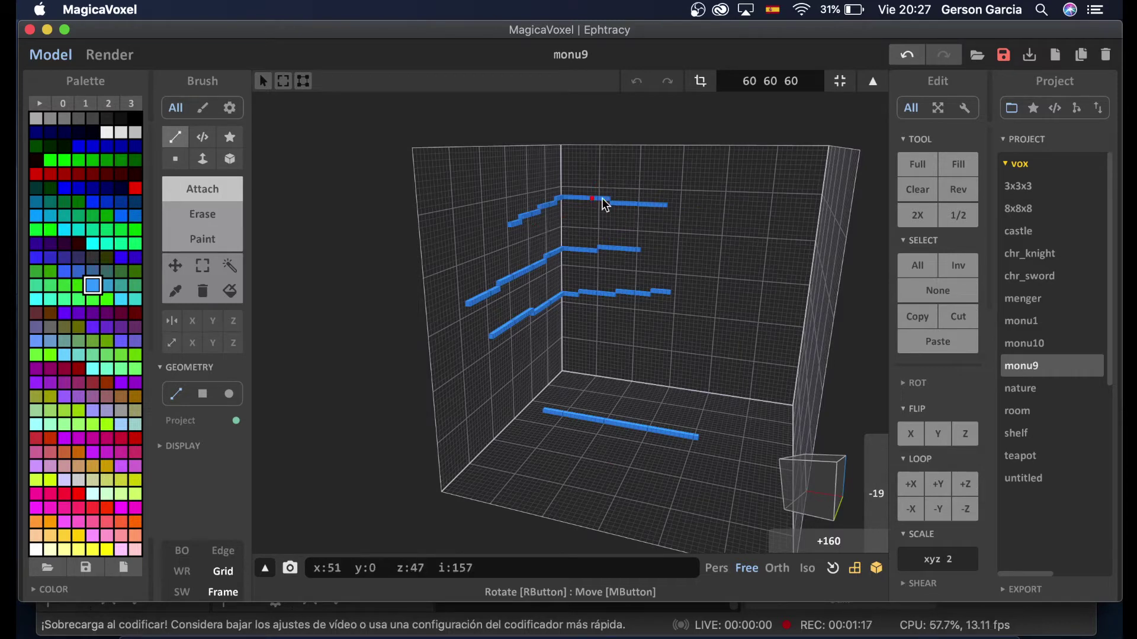
Switch to the world editor and compare how the model looks and moves with the Free and Perspective cameras
middle_click_drag(659, 206, 663, 289)
right_click_drag(663, 289, 744, 262)
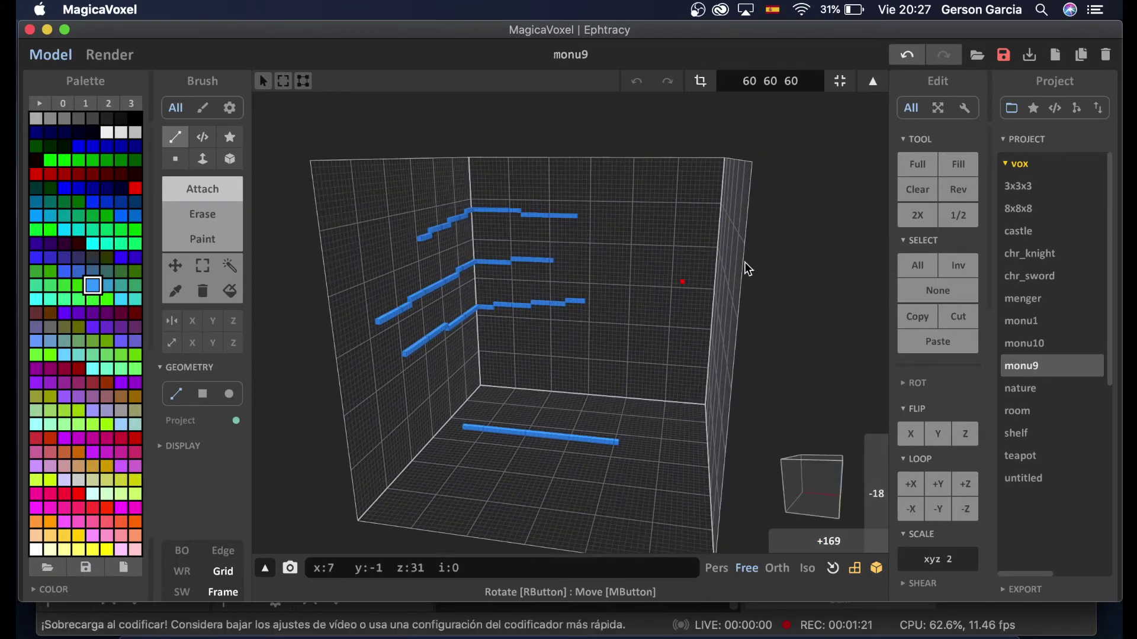
left_click(870, 82)
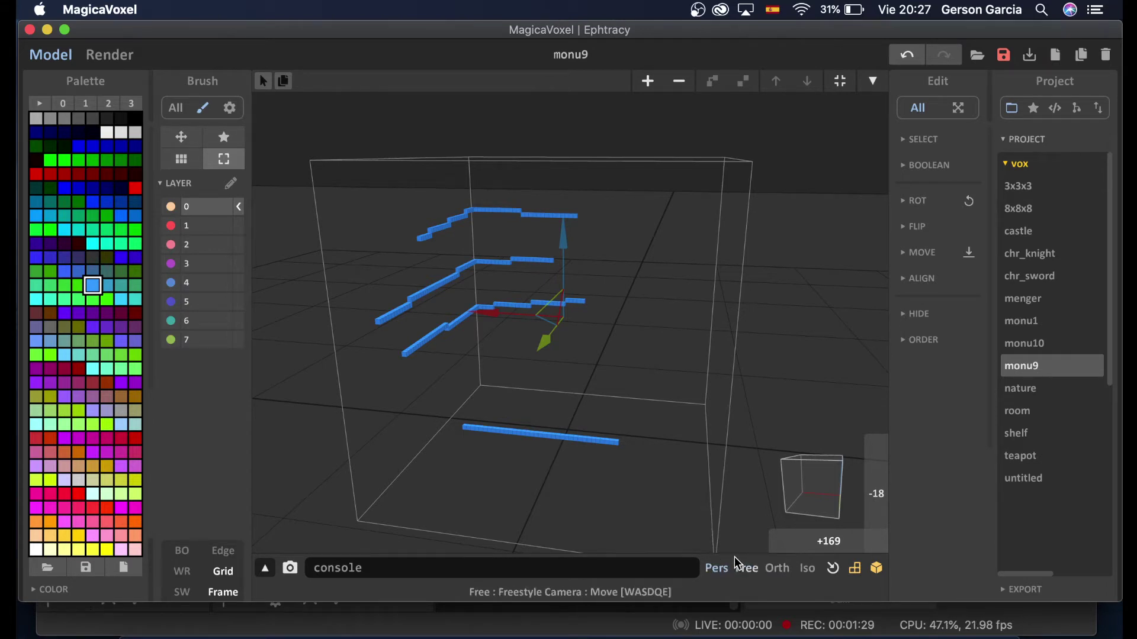
middle_click_drag(662, 480, 662, 444)
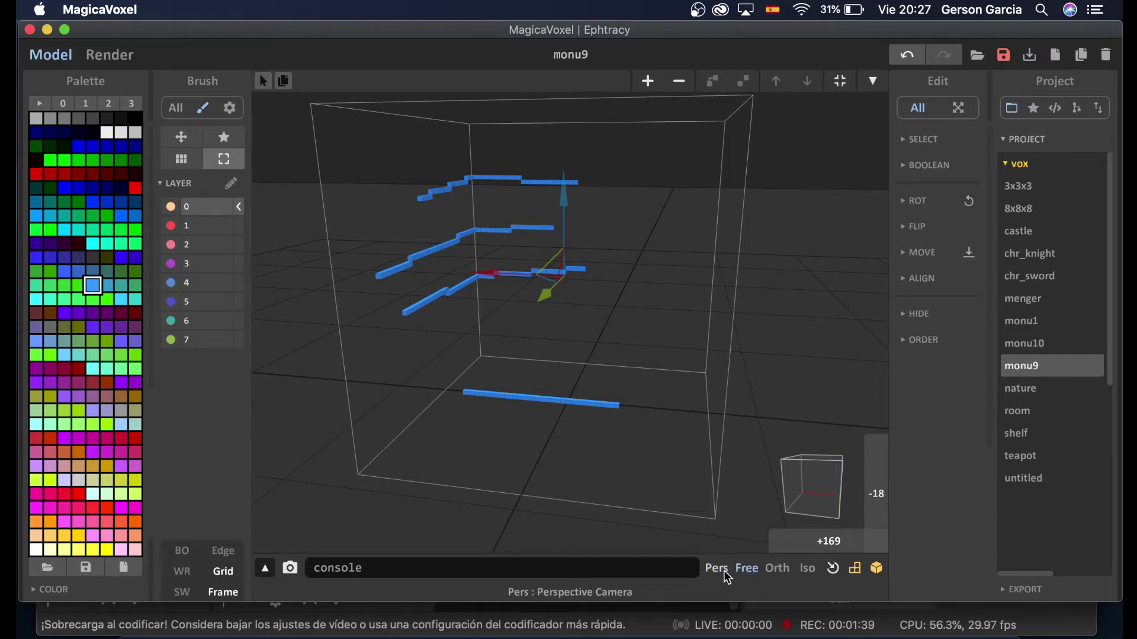
left_click_drag(829, 538, 825, 541)
left_click(750, 569)
mouse_move(820, 541)
left_mouse_down()
mouse_move(803, 545)
mouse_move(816, 541)
left_mouse_up()
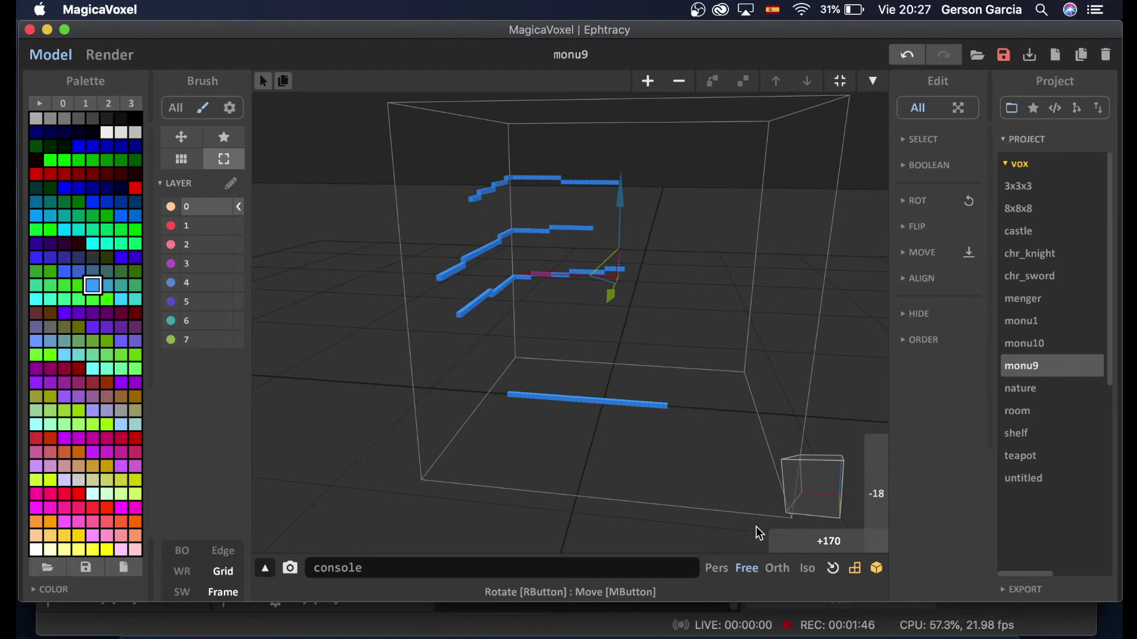
left_click(717, 570)
mouse_move(751, 334)
right_mouse_down()
mouse_move(726, 329)
mouse_move(784, 325)
mouse_move(713, 333)
mouse_move(759, 334)
right_mouse_up()
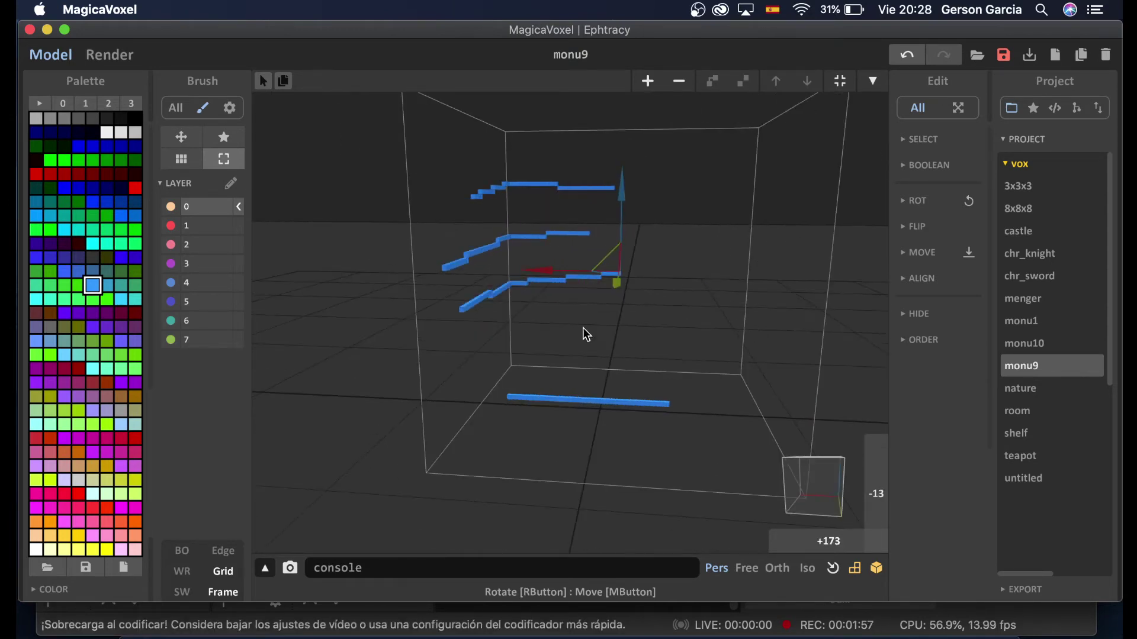
left_click(740, 566)
mouse_move(737, 406)
right_mouse_down()
mouse_move(720, 404)
mouse_move(748, 408)
mouse_move(731, 398)
mouse_move(715, 423)
mouse_move(730, 423)
right_mouse_up()
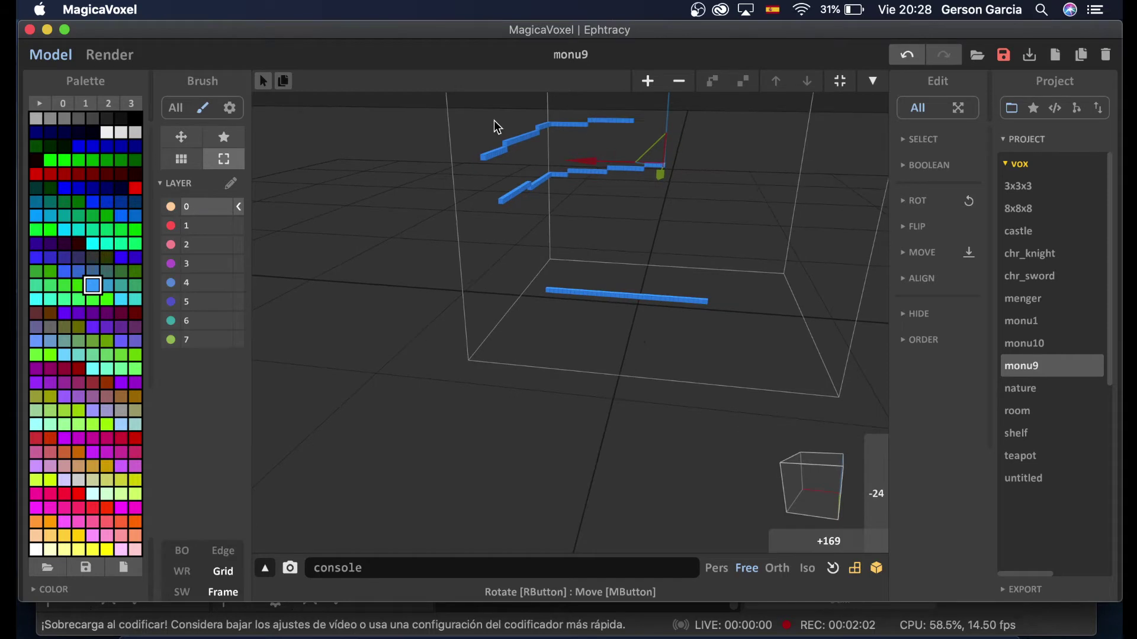
right_click_drag(771, 526, 661, 360)
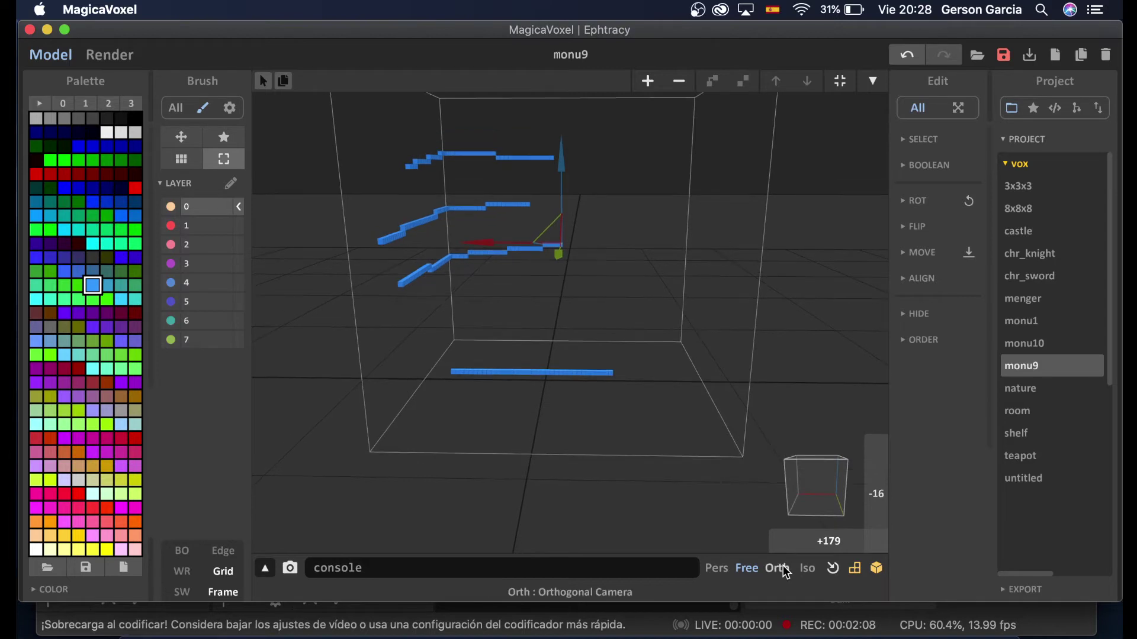
Examine the model with the Orthogonal and Isometric cameras, and return to the Perspective camera
left_click(782, 567)
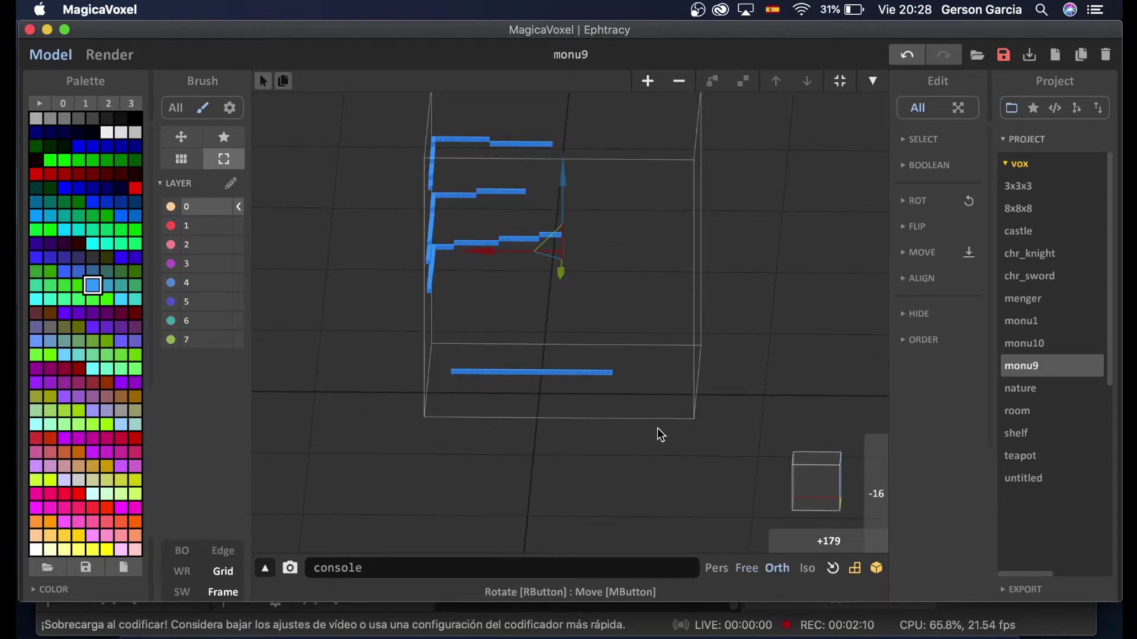
right_click_drag(612, 380, 583, 384)
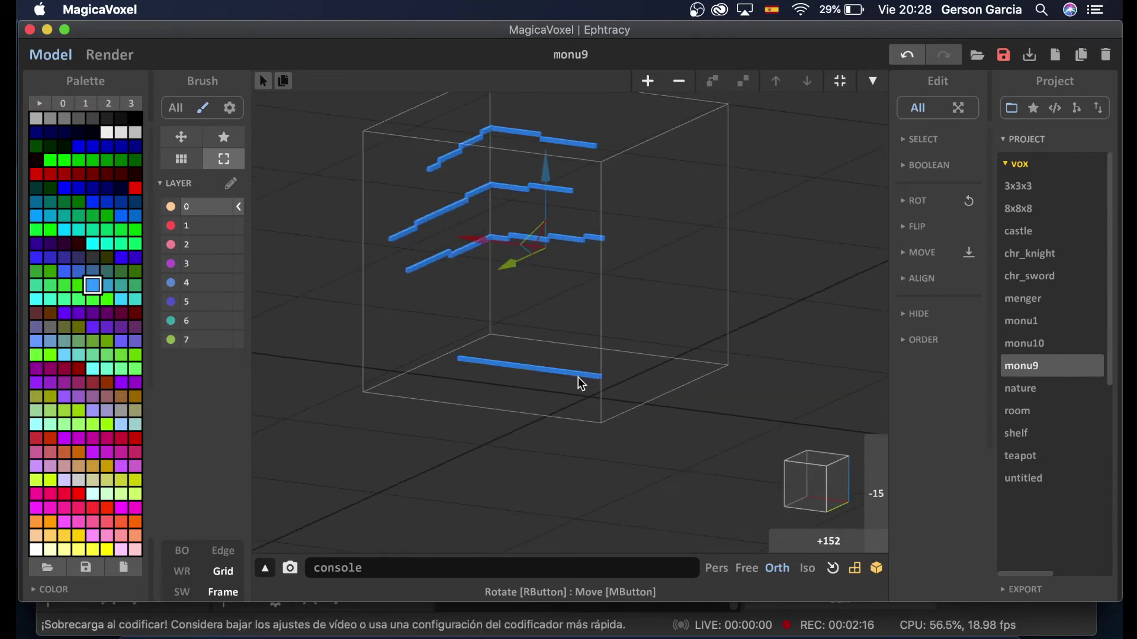
right_click_drag(565, 181, 490, 274)
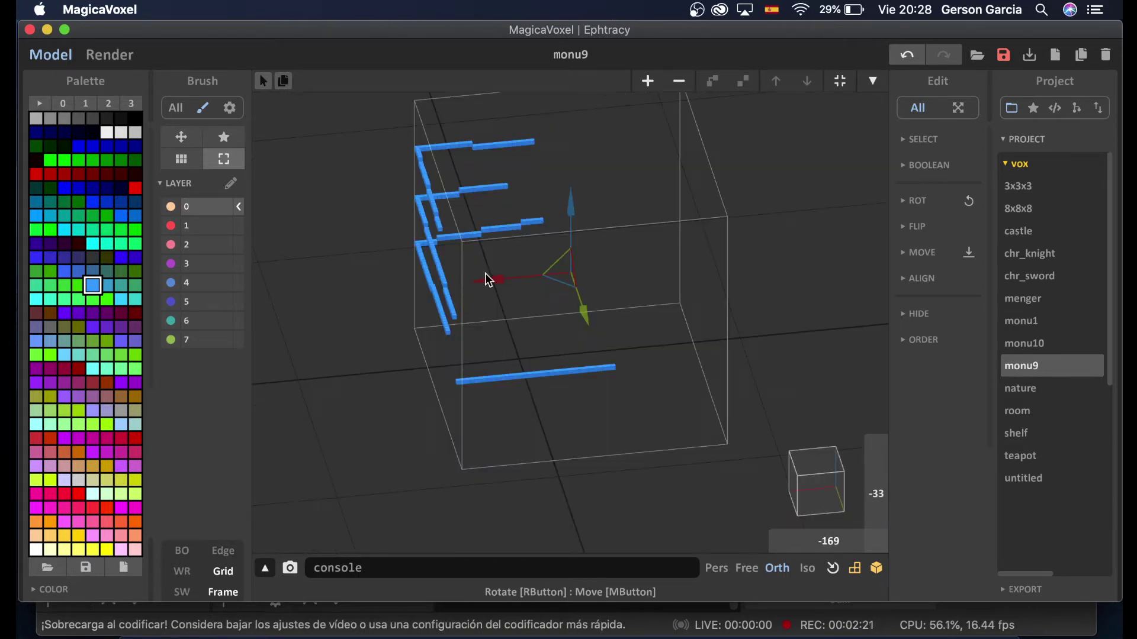
left_click(803, 572)
right_click_drag(644, 391, 632, 369)
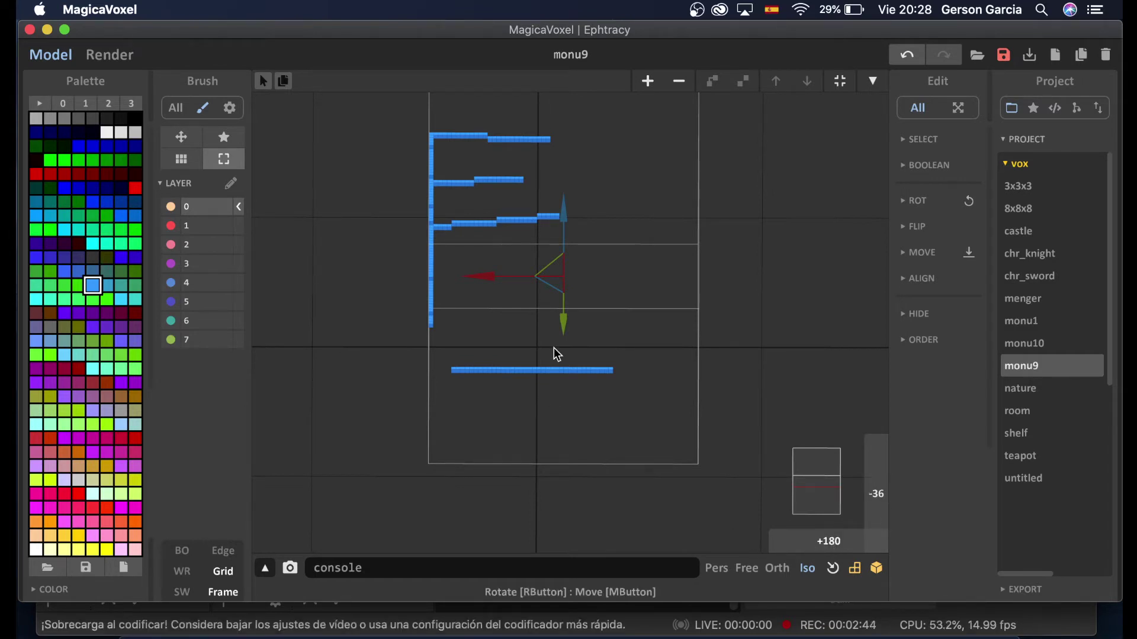
left_click(718, 567)
right_click_drag(677, 434, 645, 424)
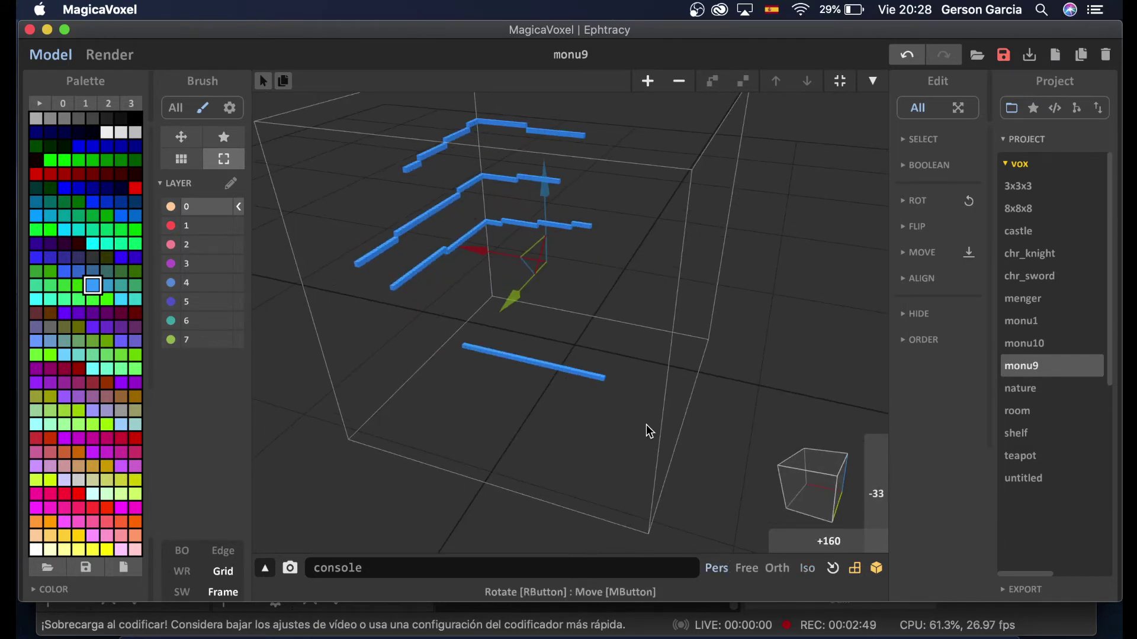
Return to the voxel editor and draw a projected line low across the two walls that carry the other lines
left_click(869, 83)
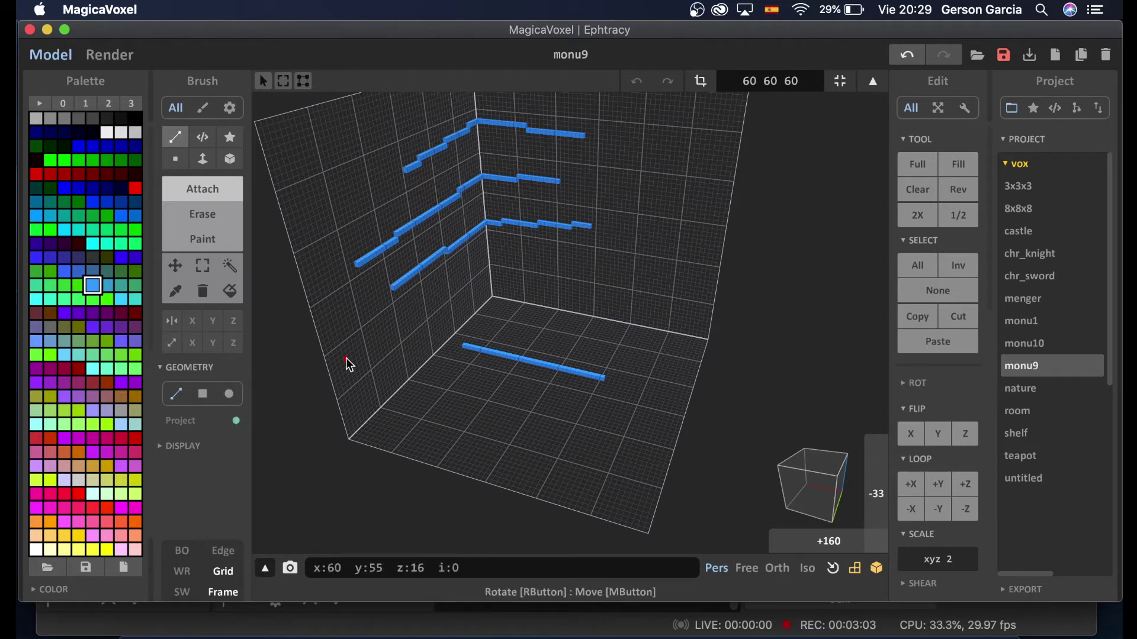
mouse_move(433, 315)
left_mouse_down()
mouse_move(558, 279)
mouse_move(615, 304)
left_mouse_up()
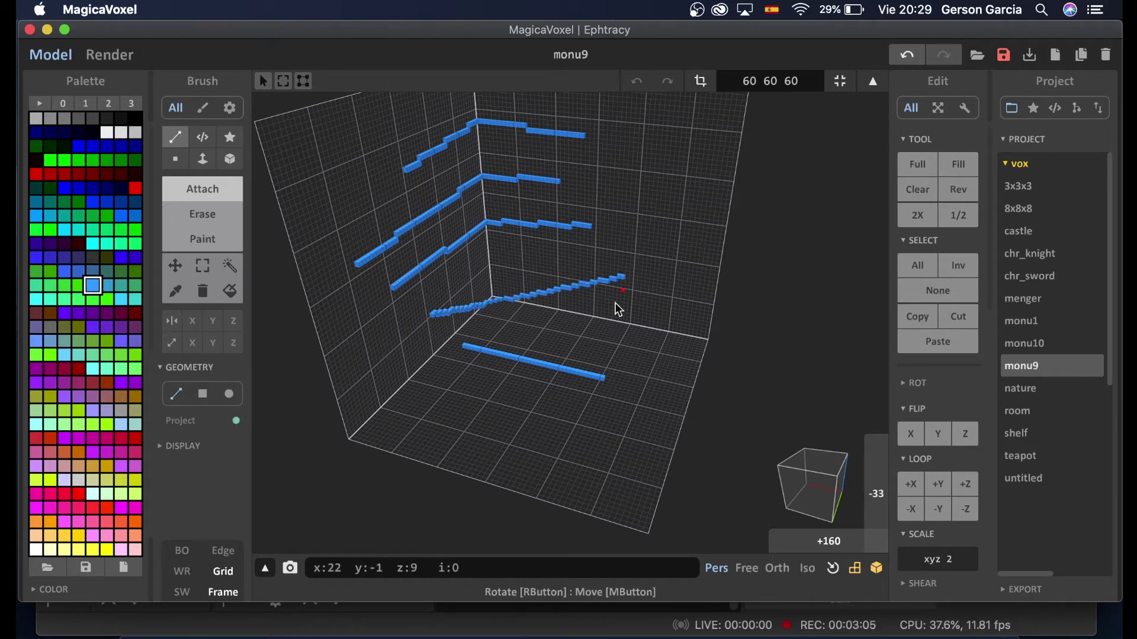
right_click_drag(527, 375, 506, 384)
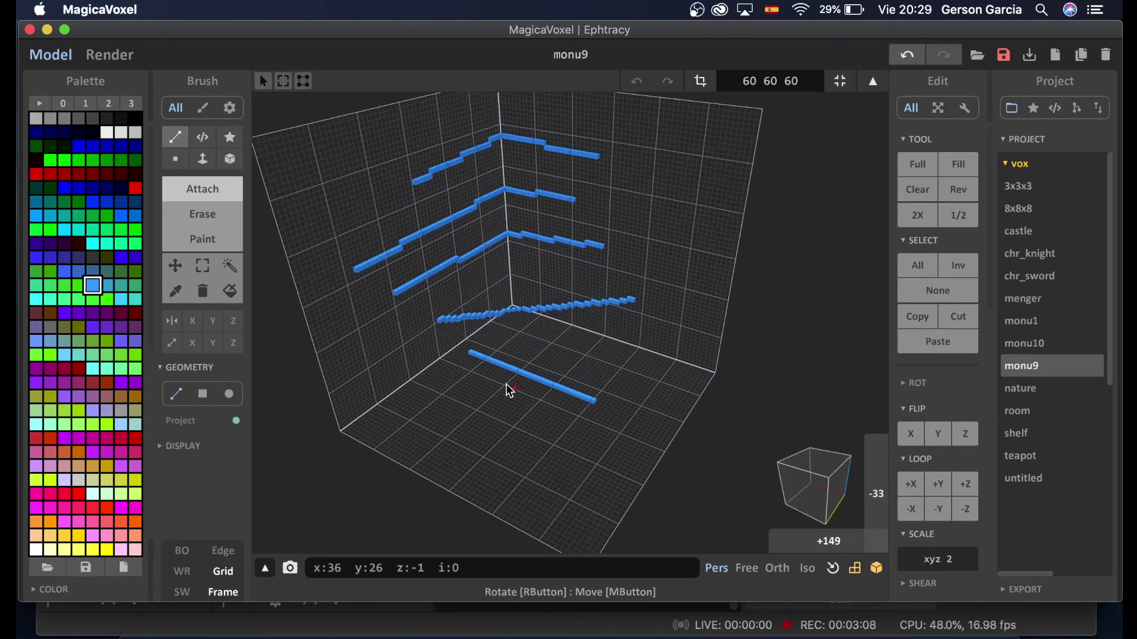
Turn off Project, draw a line between the two walls just above the lowest one, and compare both from above
left_click(235, 421)
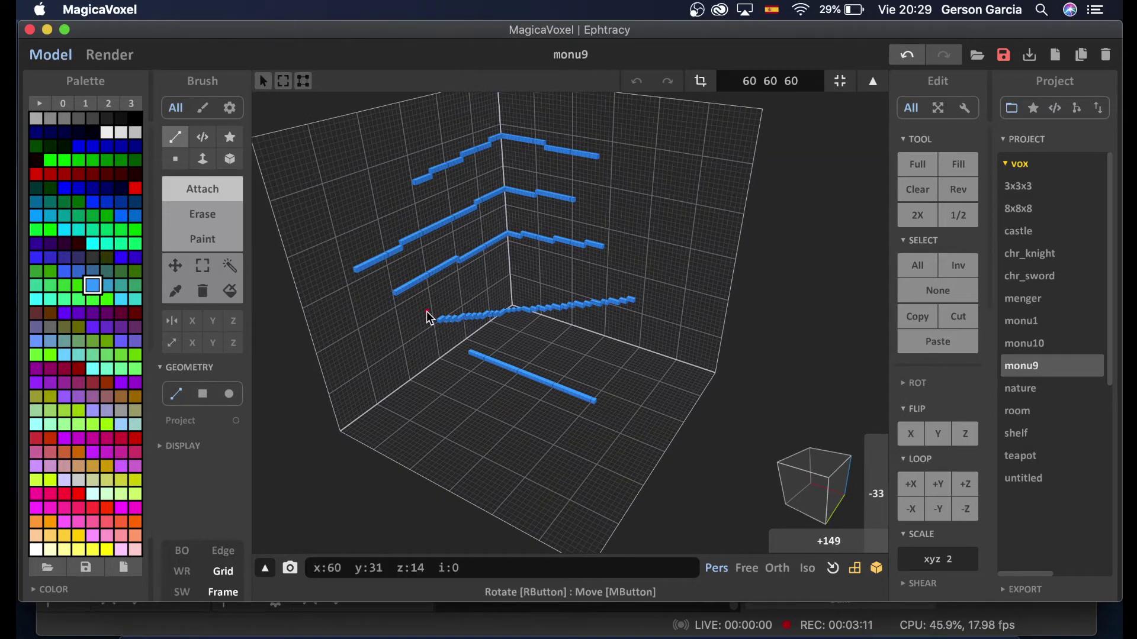
mouse_move(431, 311)
left_mouse_down()
mouse_move(609, 296)
mouse_move(633, 283)
left_mouse_up()
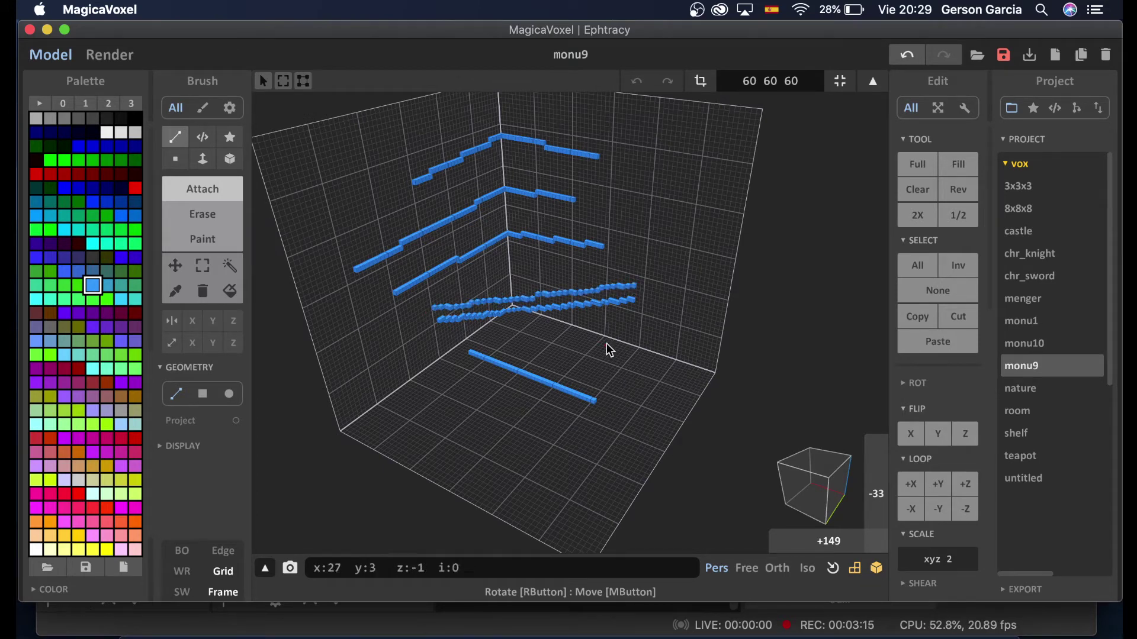
right_click_drag(592, 338, 578, 382)
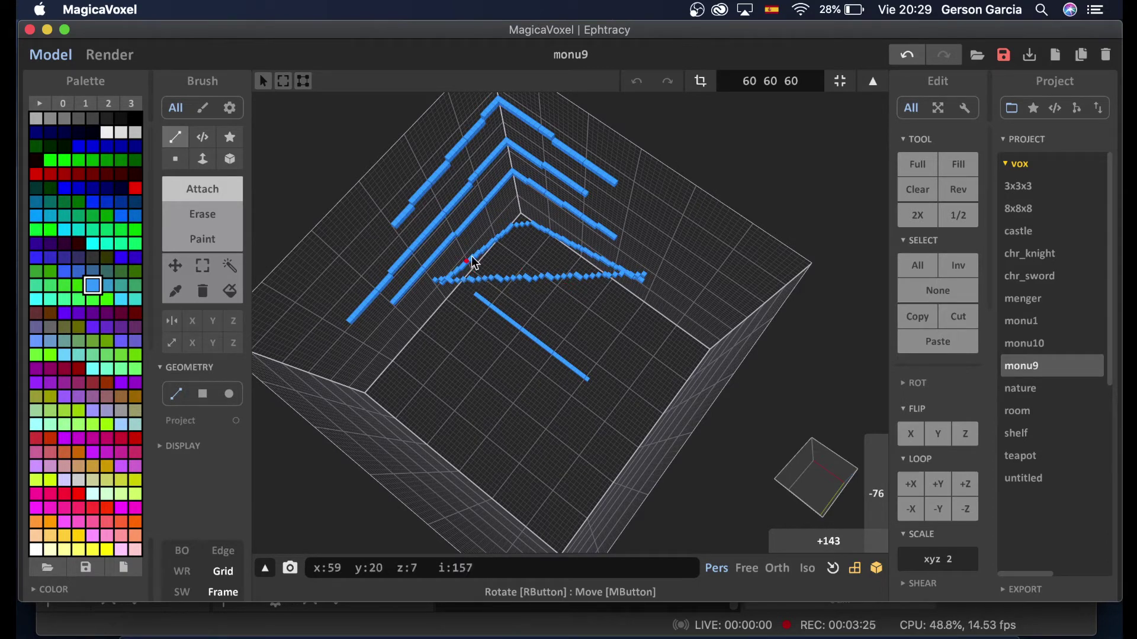
right_click_drag(470, 264, 521, 264)
right_click_drag(497, 280, 527, 280)
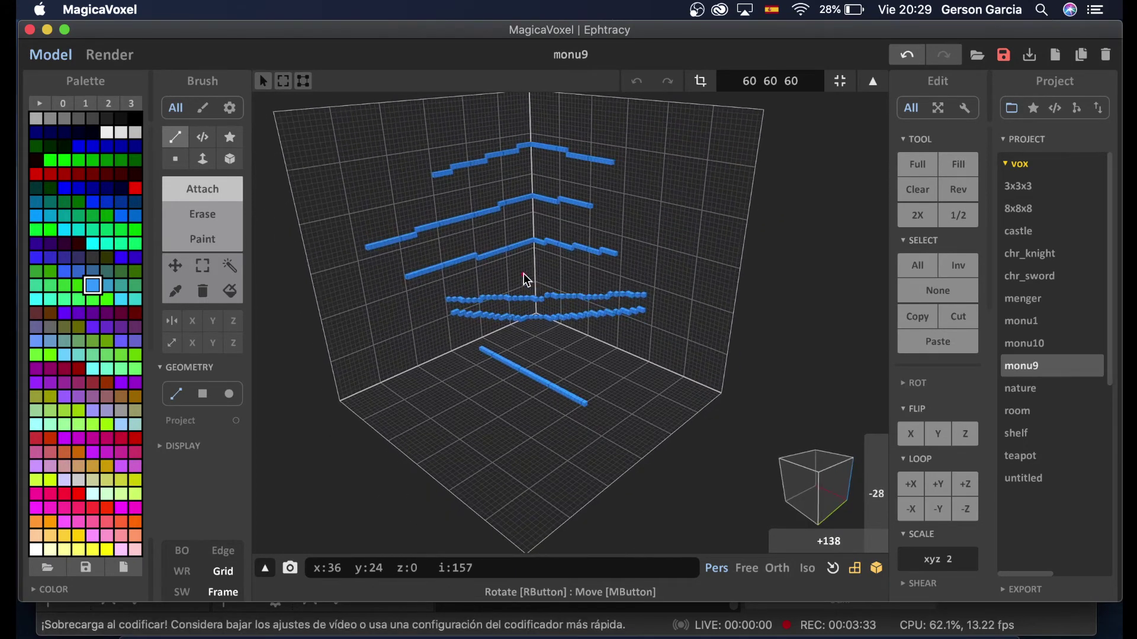
Draw one line on the floor beside the existing one with Project off, and another parallel to it with Project on
left_click_drag(474, 368, 578, 428)
left_click(235, 421)
left_click_drag(464, 375, 569, 435)
right_click_drag(568, 435, 468, 326)
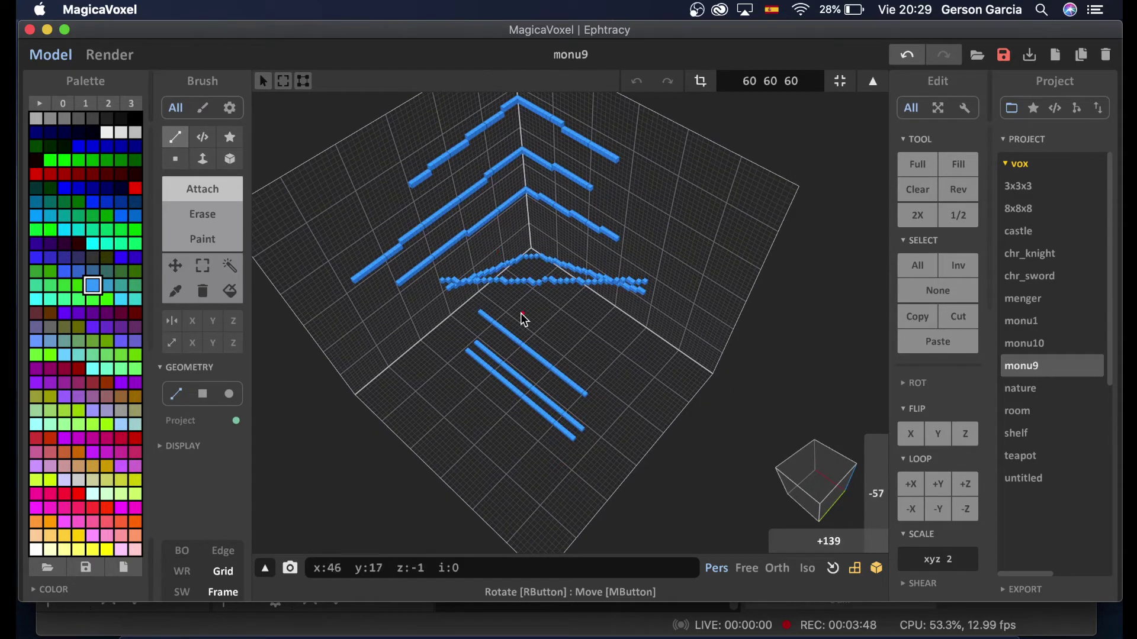
right_click_drag(522, 314, 475, 248)
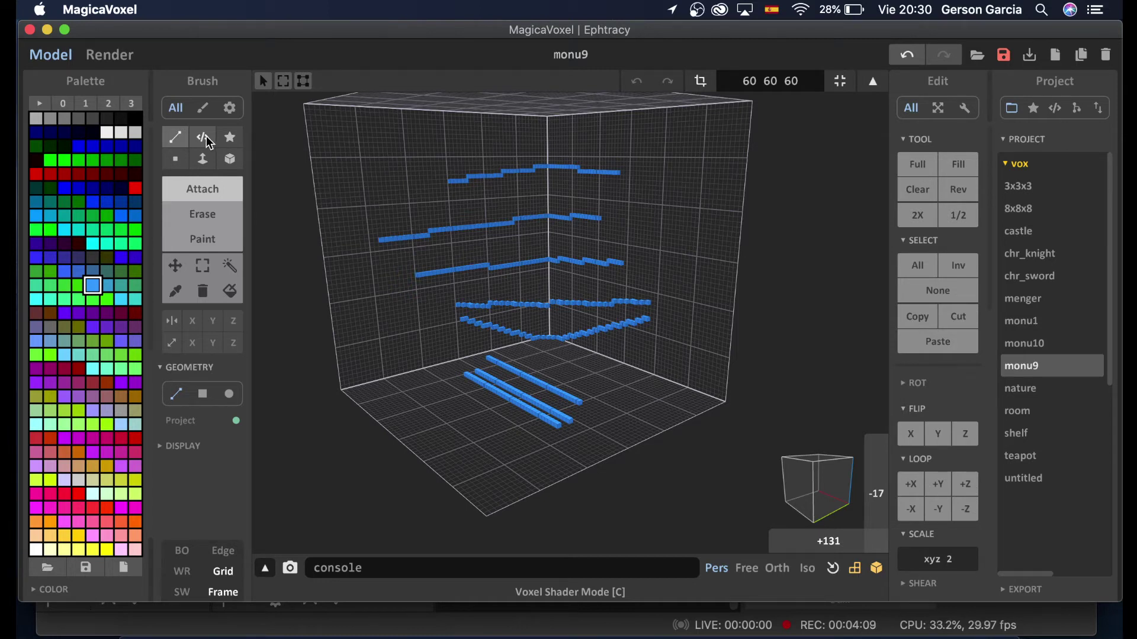
Change the geometry brush to the rectangle shape and draw a small square without Fill on the wall beside the lines
right_click_drag(537, 392, 510, 392)
left_click(203, 395)
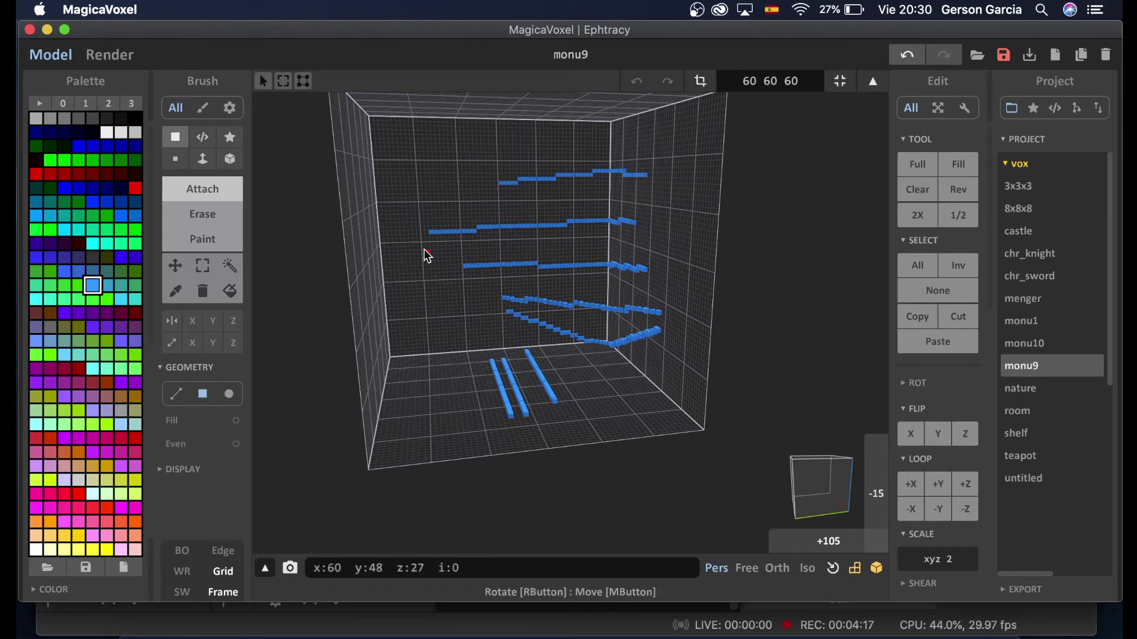
left_click_drag(416, 253, 423, 262)
Enable Fill for the rectangle brush and draw a similar solid square below the first one on the same wall
scroll(414, 260, "up", 5)
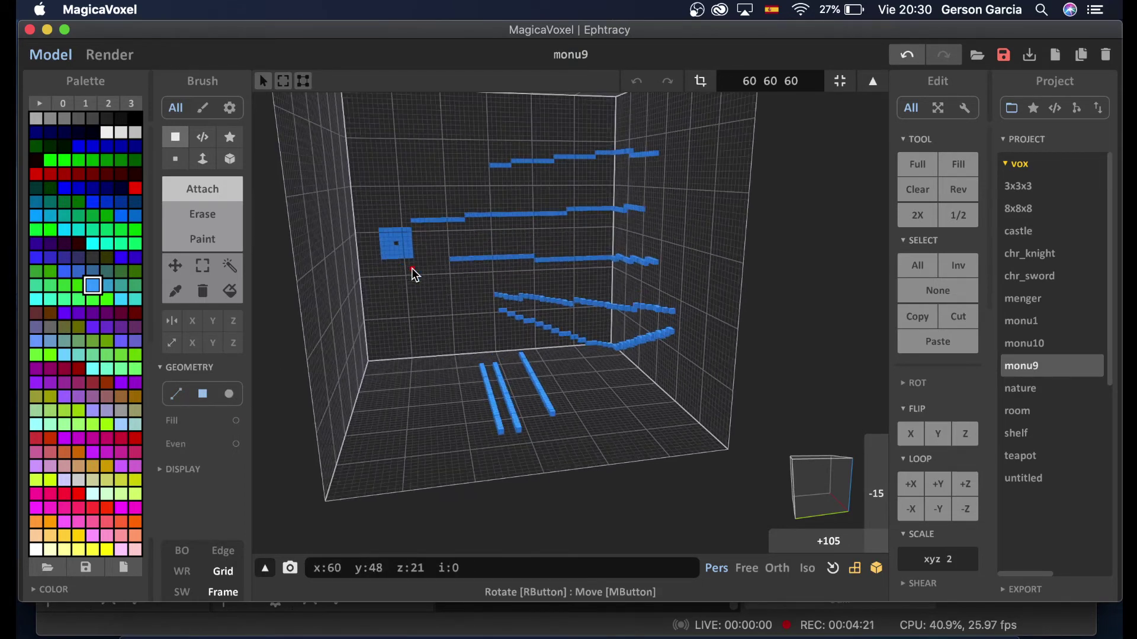
scroll(393, 266, "up", 2)
middle_click_drag(393, 254, 449, 254)
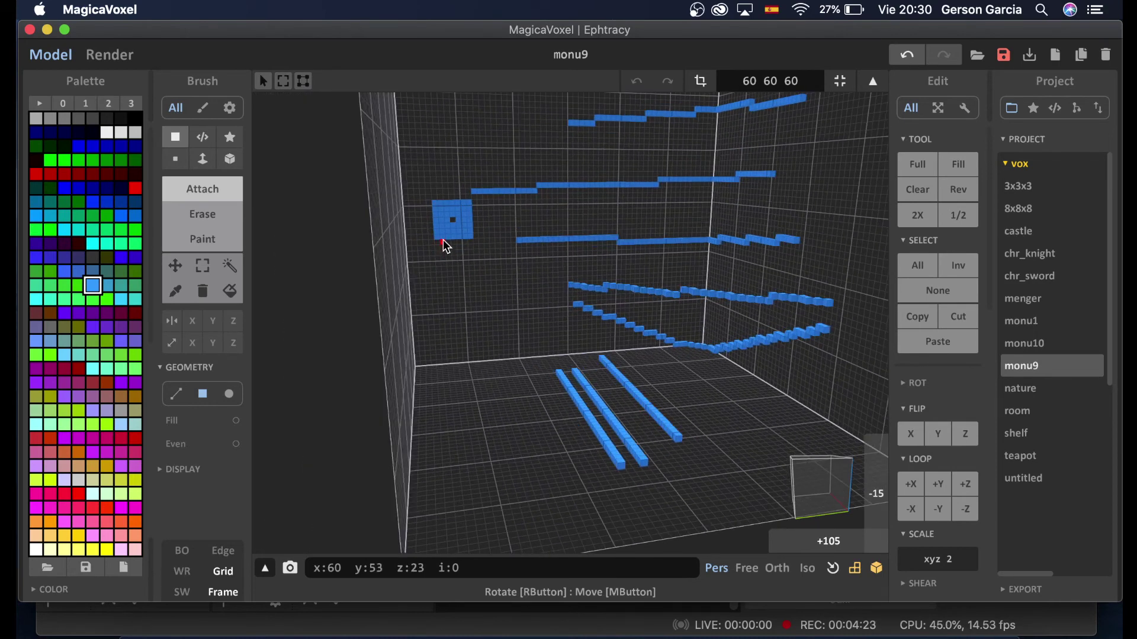
scroll(447, 245, "up", 2)
scroll(443, 239, "up", 2)
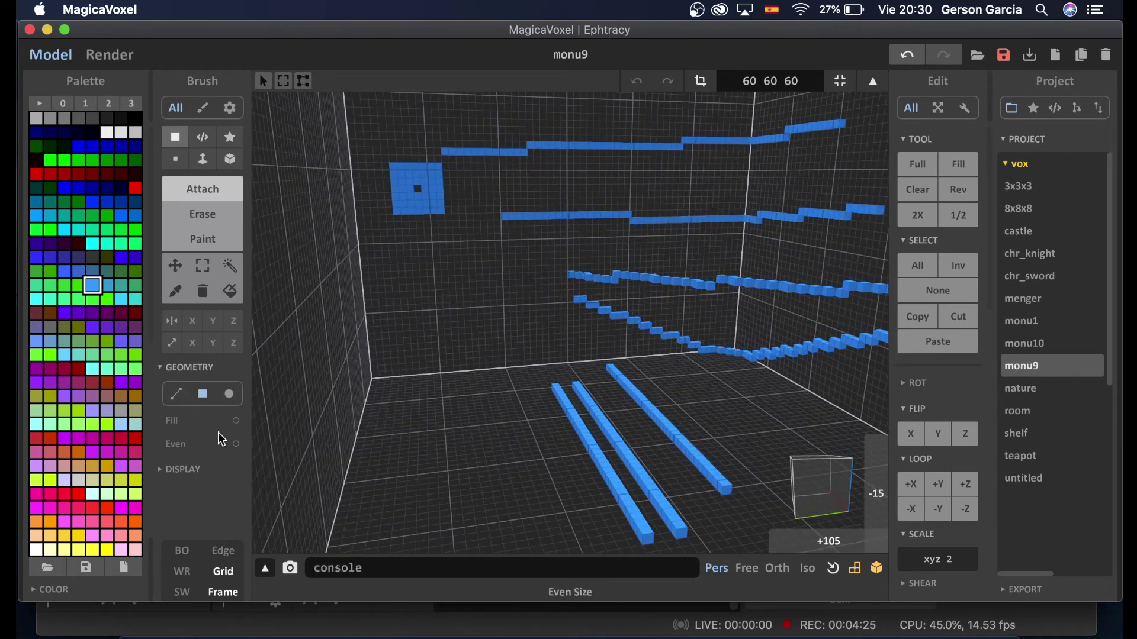
left_click(236, 421)
left_click_drag(430, 281, 448, 308)
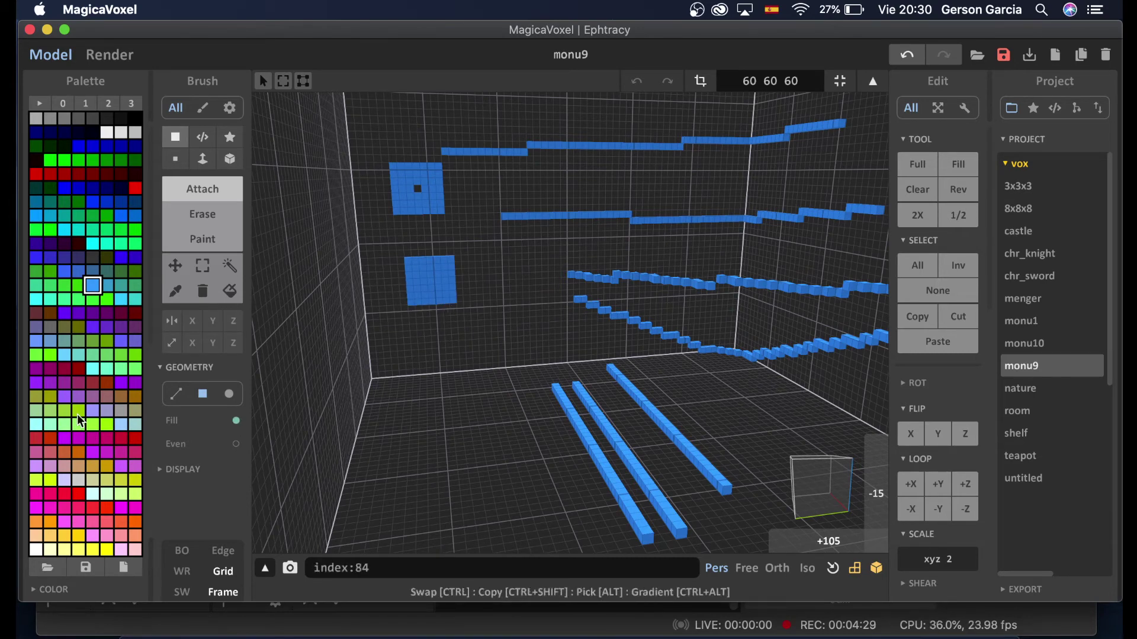
Pick a red palette colour, enable Even, and draw a solid square of about radius 3 on the wall below the blue ones
left_click(65, 493)
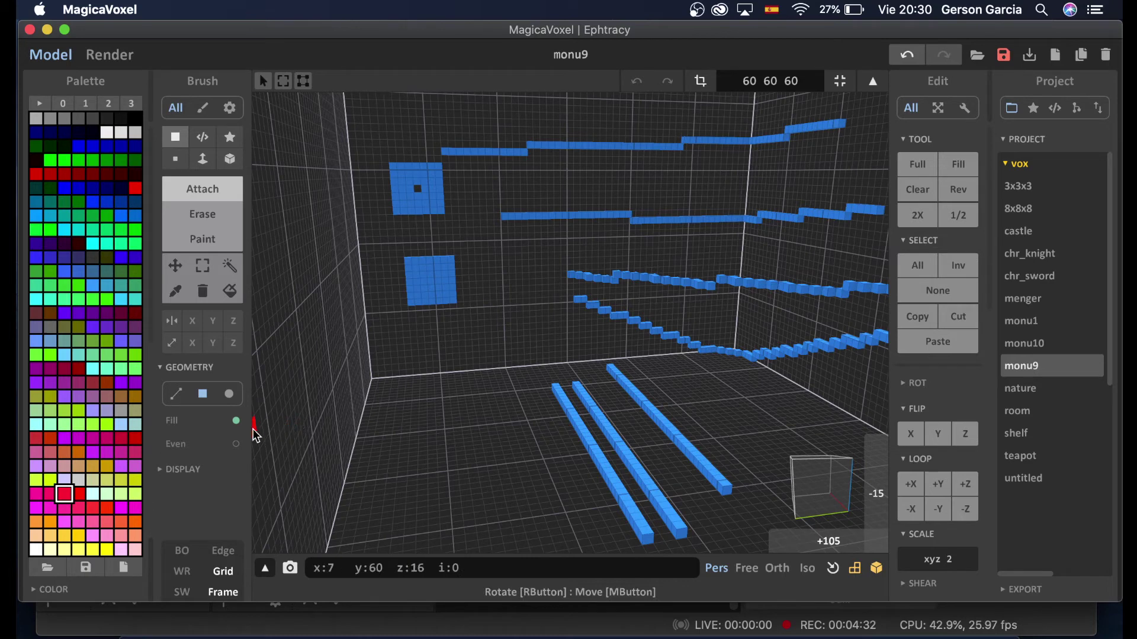
left_click(235, 444)
mouse_move(431, 336)
left_mouse_down()
mouse_move(457, 335)
mouse_move(451, 345)
left_mouse_up()
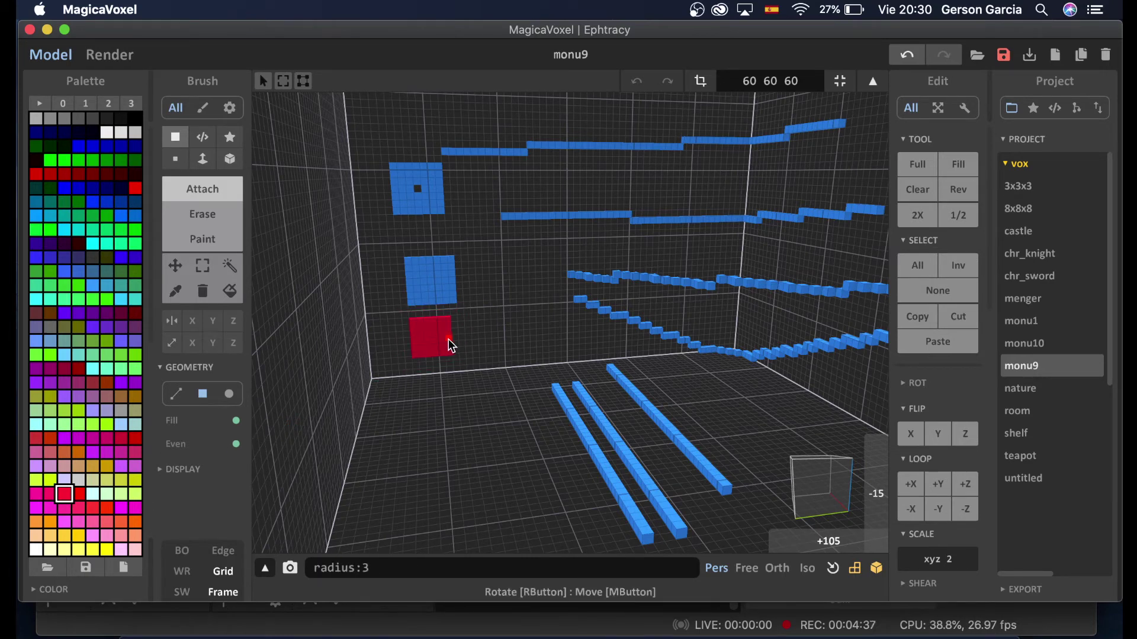
Turn off Even and draw two more red squares on the same wall and one on the floor below them
left_click(237, 444)
mouse_move(511, 327)
left_mouse_down()
mouse_move(528, 333)
mouse_move(511, 337)
left_mouse_up()
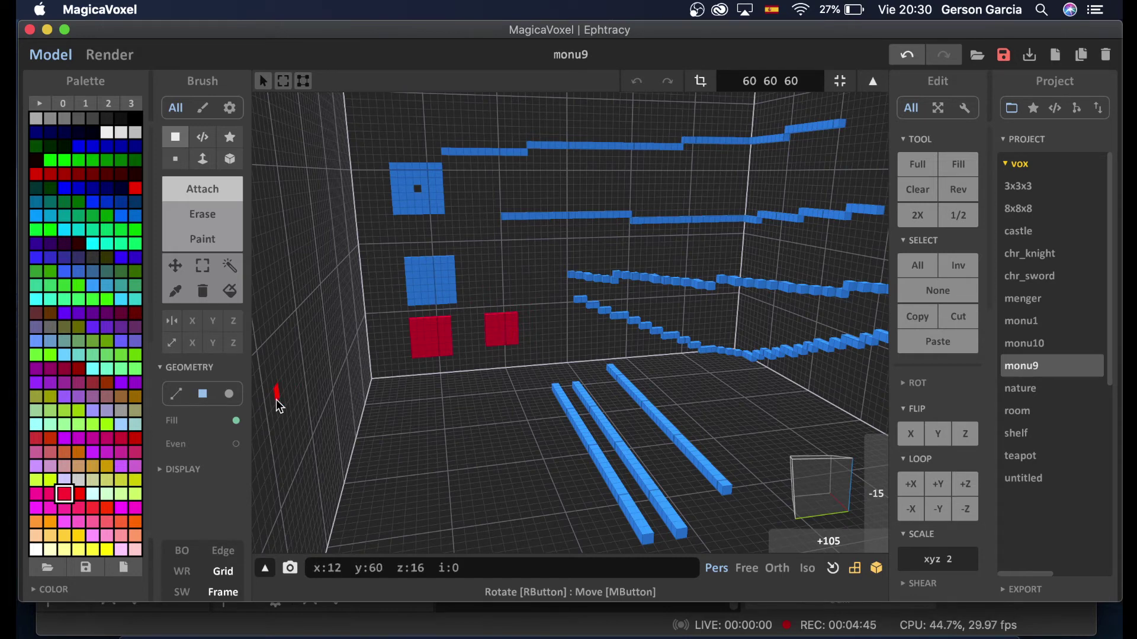
left_click_drag(514, 272, 515, 282)
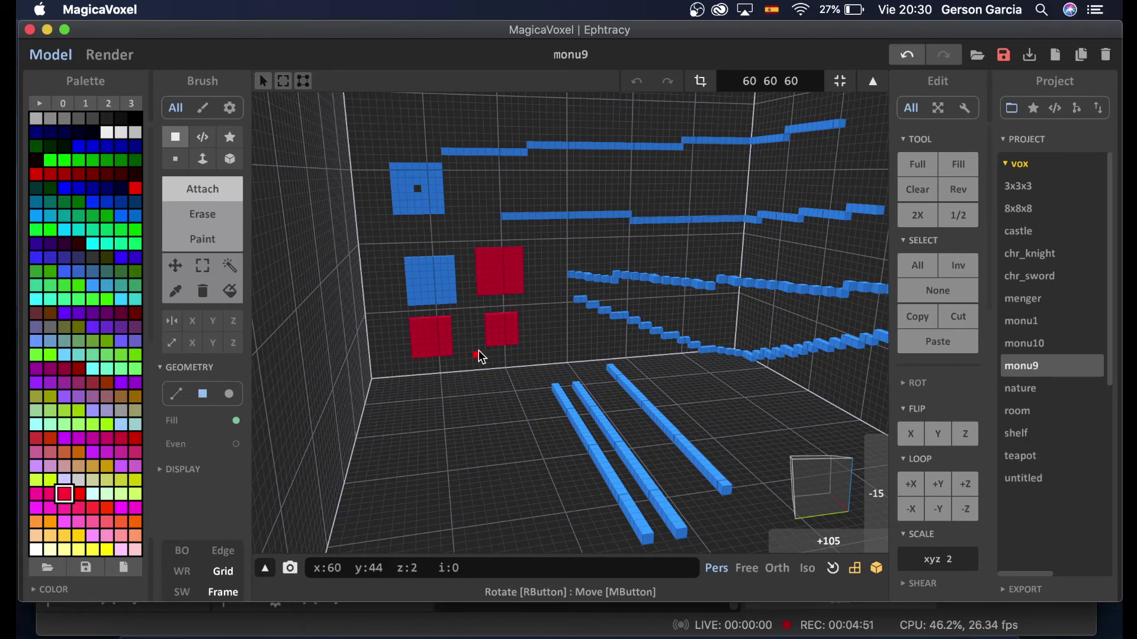
right_click_drag(474, 351, 490, 361)
left_click_drag(469, 382, 483, 401)
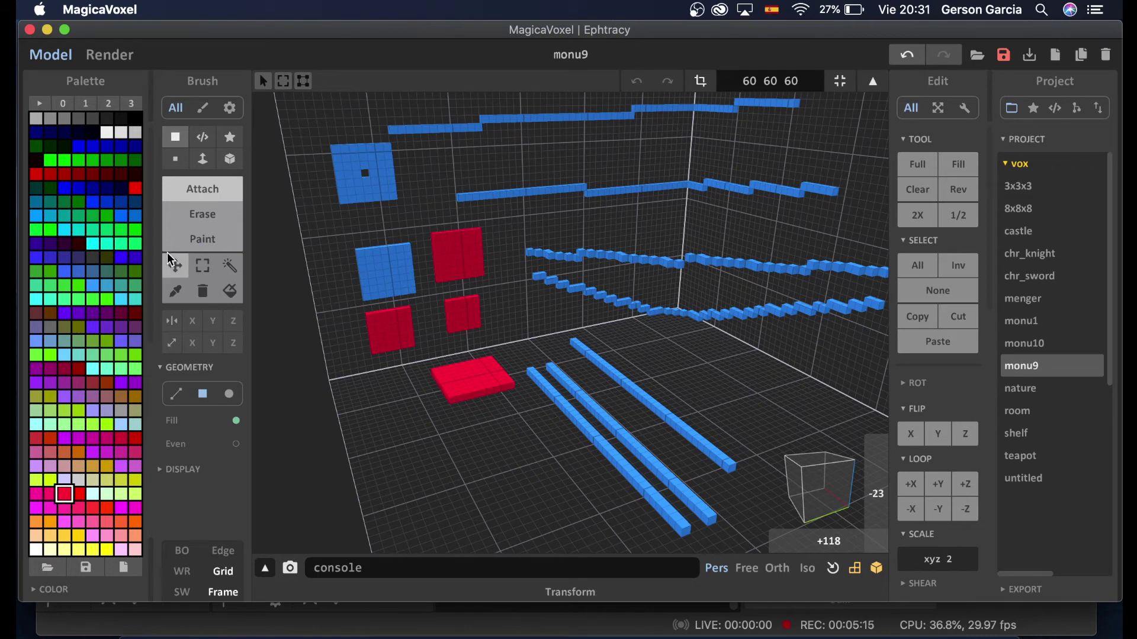
Change the geometry brush to the circle shape and draw a filled disc on the floor and a smaller one beside it with Fill off
left_click(230, 395)
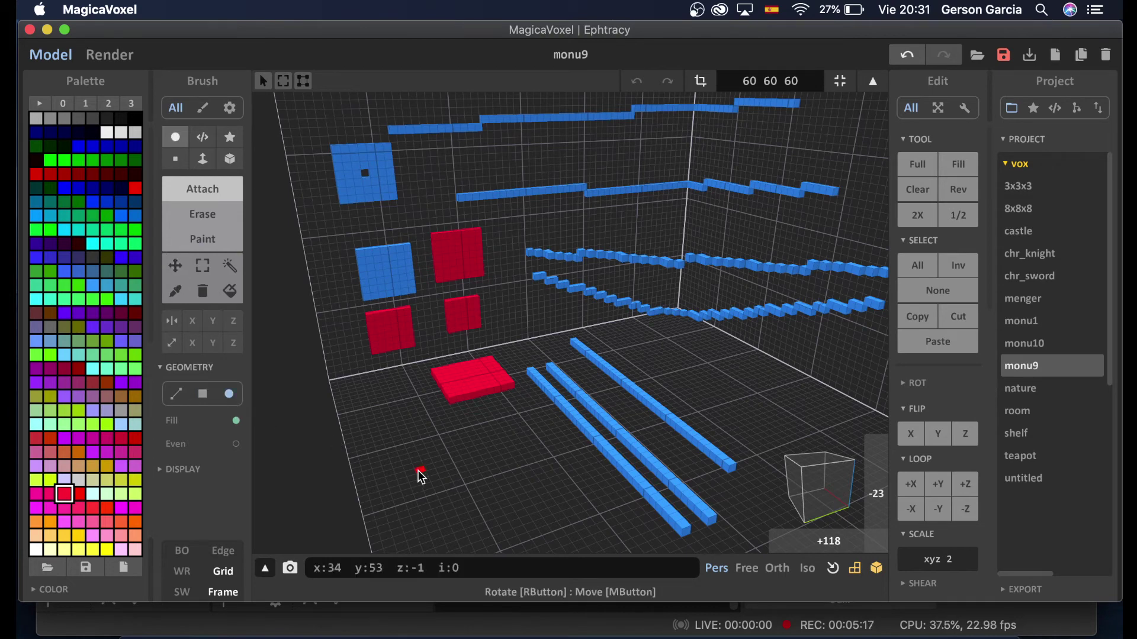
left_click_drag(435, 458, 460, 480)
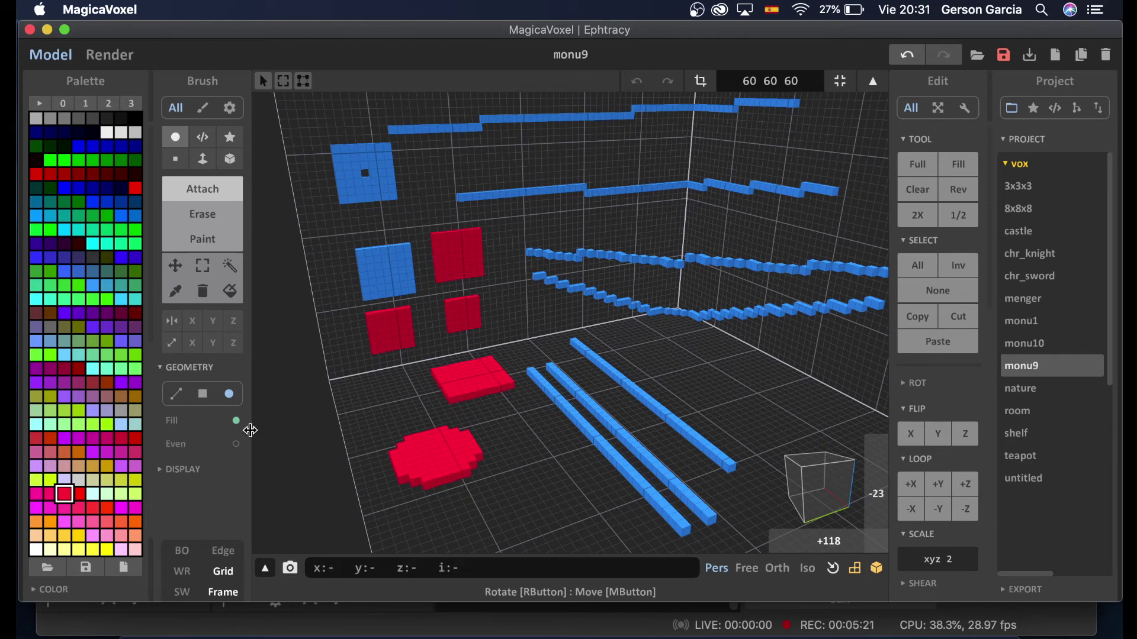
left_click(236, 422)
mouse_move(541, 473)
left_mouse_down()
mouse_move(564, 504)
mouse_move(559, 492)
left_mouse_up()
Pick a green palette colour, re-enable Fill, and draw a solid disc on top of the smaller red circle
left_click(106, 342)
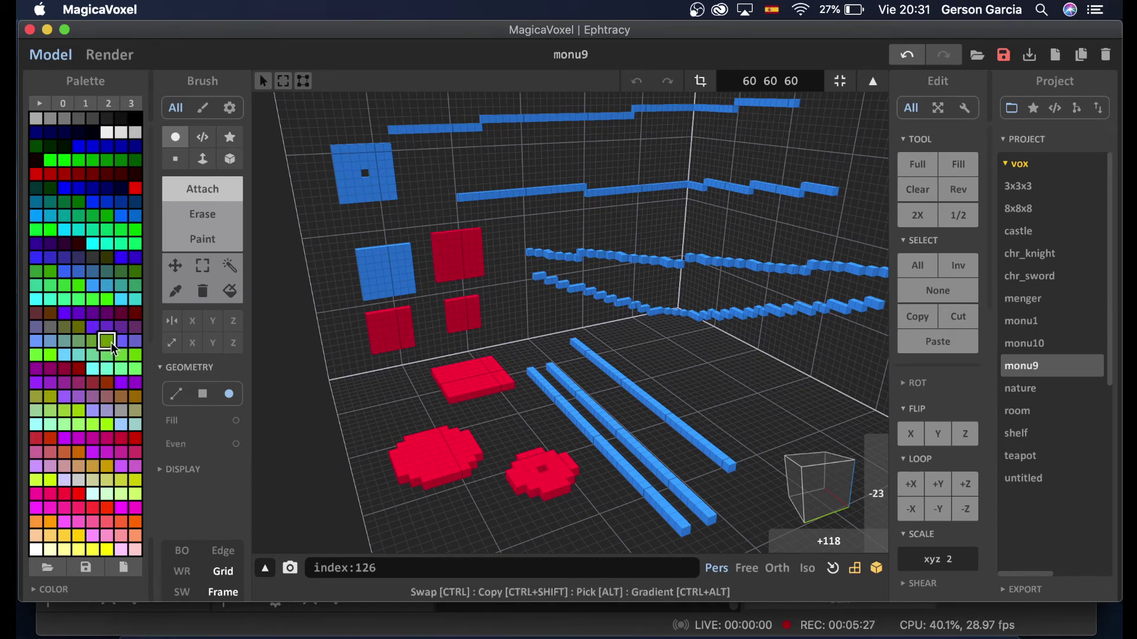
left_click(236, 420)
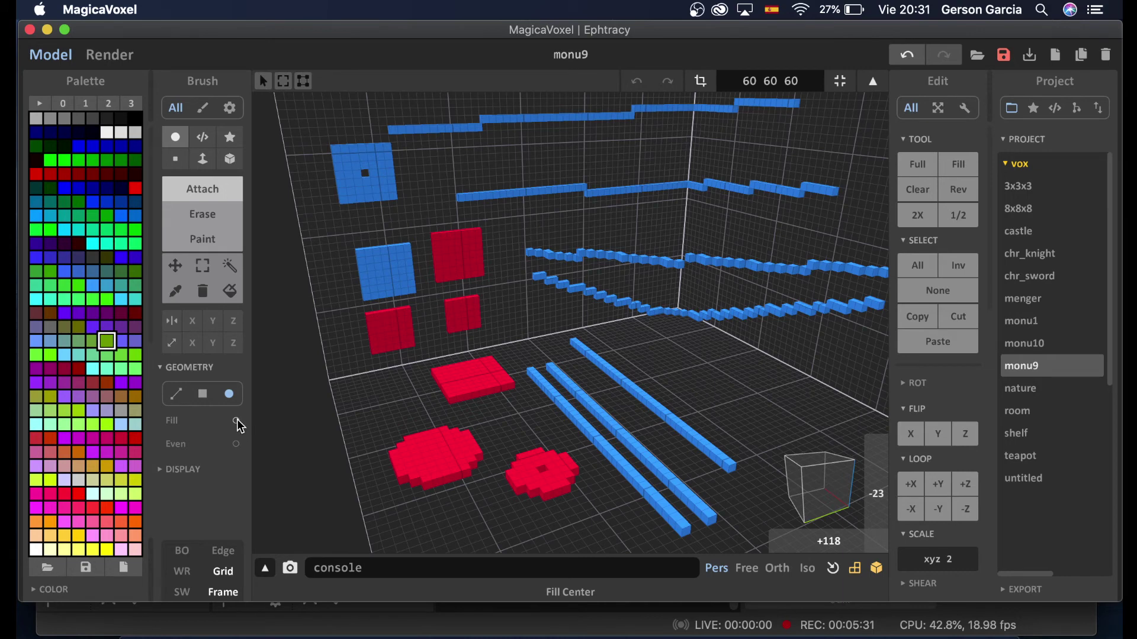
left_click_drag(531, 468, 549, 486)
mouse_move(547, 488)
right_mouse_down()
mouse_move(528, 480)
mouse_move(533, 439)
mouse_move(541, 477)
right_mouse_up()
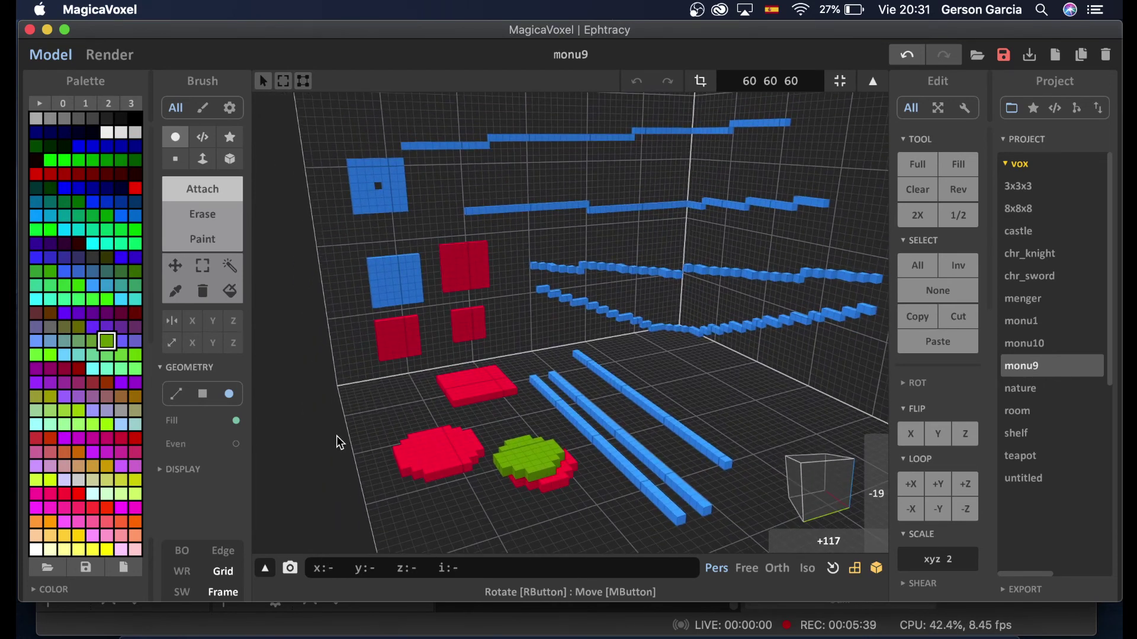
middle_click_drag(543, 403, 594, 398)
mouse_move(593, 396)
right_mouse_down()
mouse_move(661, 405)
mouse_move(587, 403)
right_mouse_up()
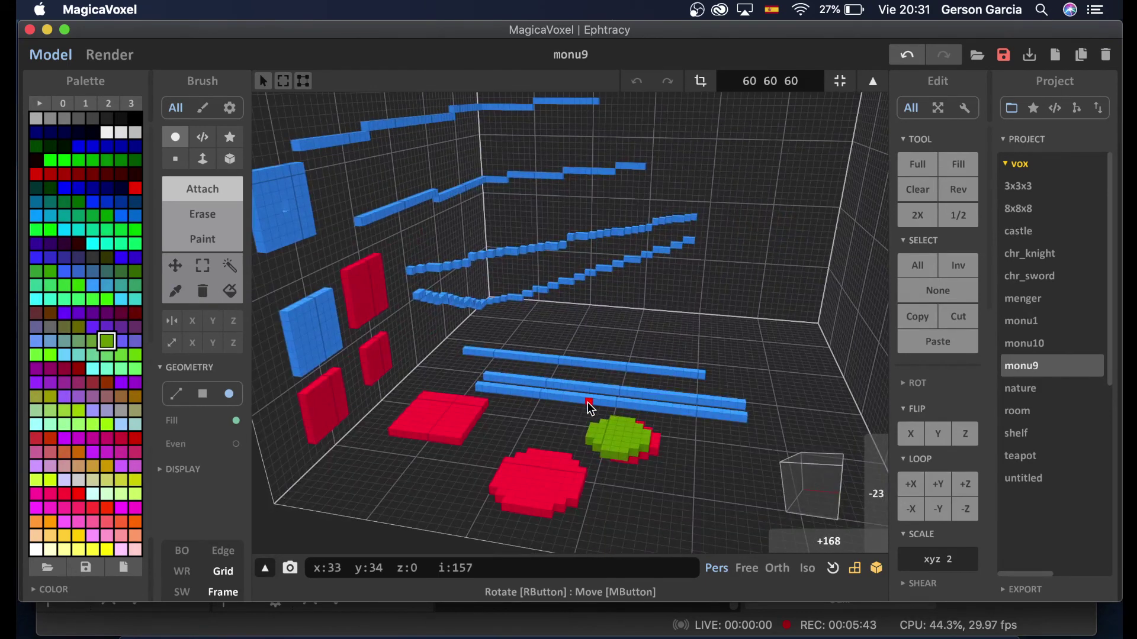
scroll(589, 403, "down", 4)
middle_click_drag(512, 234, 546, 380)
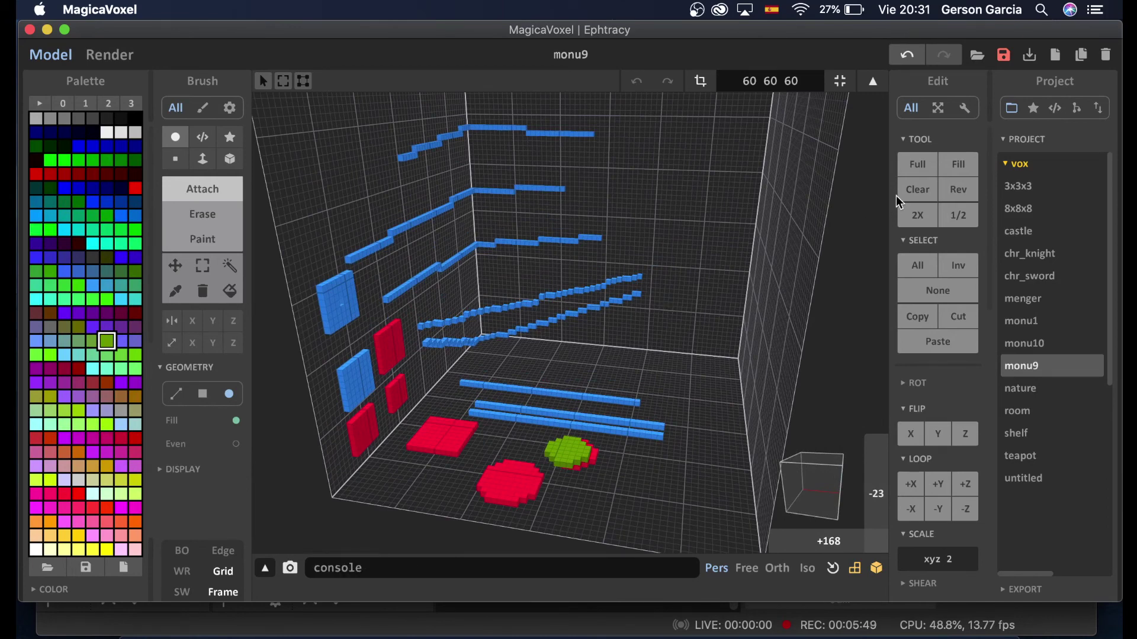
Collapse the Tool and Select groups of editing commands and expand both again
left_click(904, 141)
left_click(905, 165)
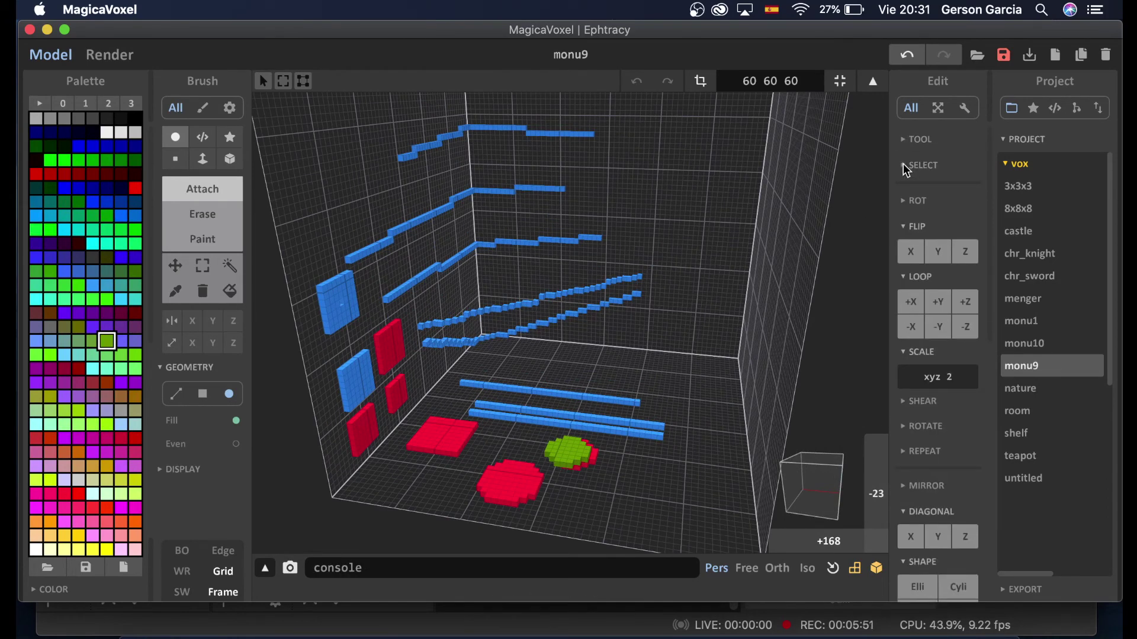
left_click(904, 141)
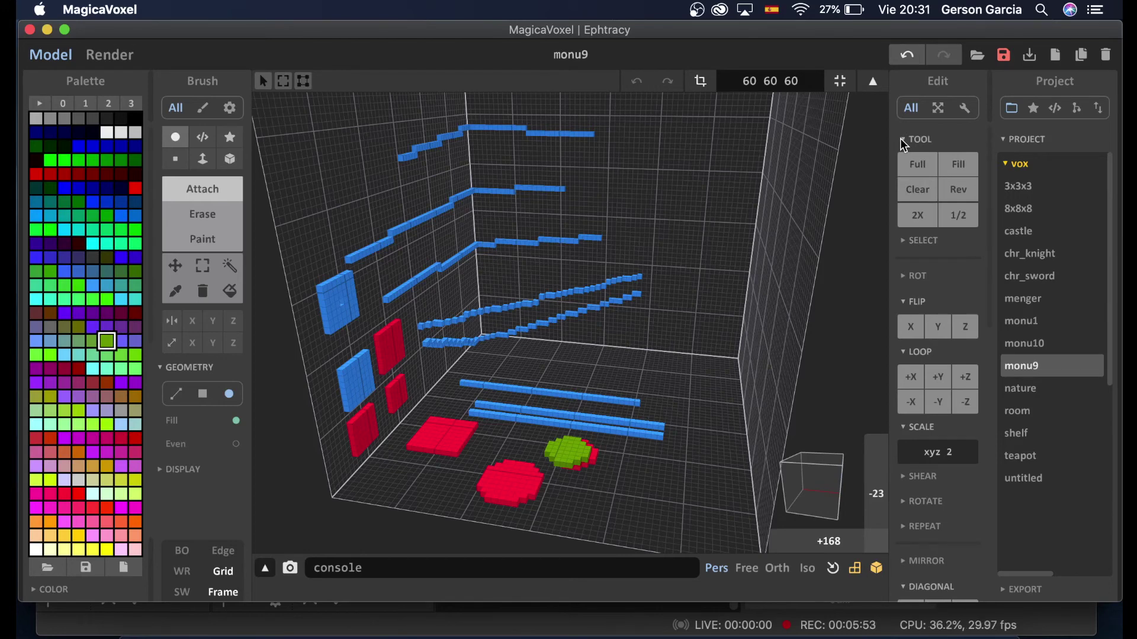
left_click(904, 240)
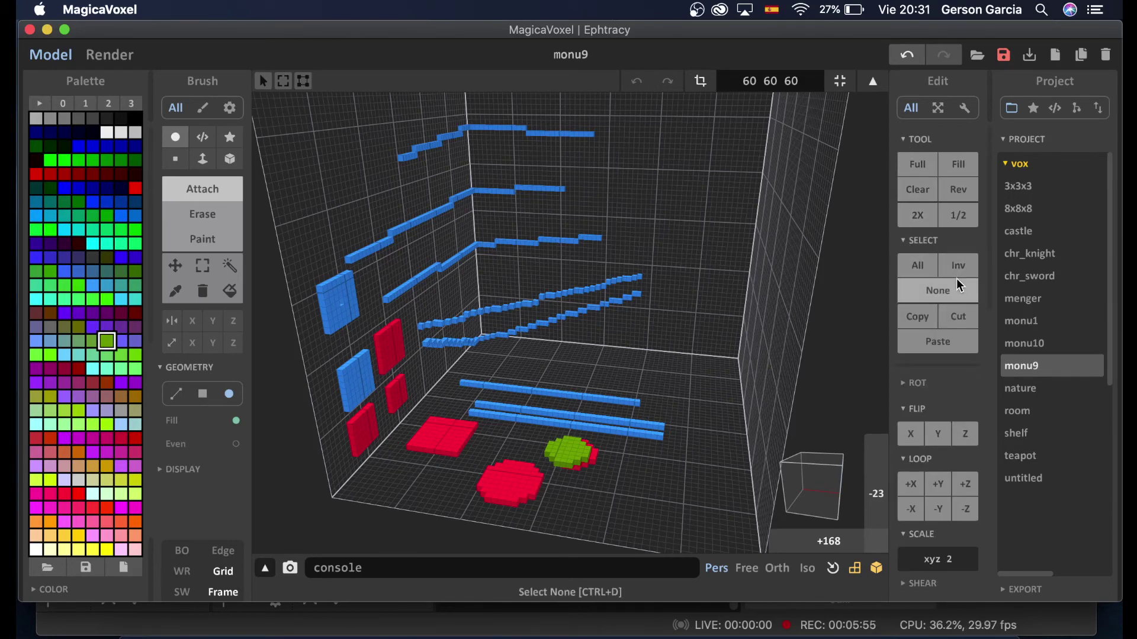
Select and clear all voxels, and try the Full command by filling the whole volume with green and clearing it again
left_click(919, 267)
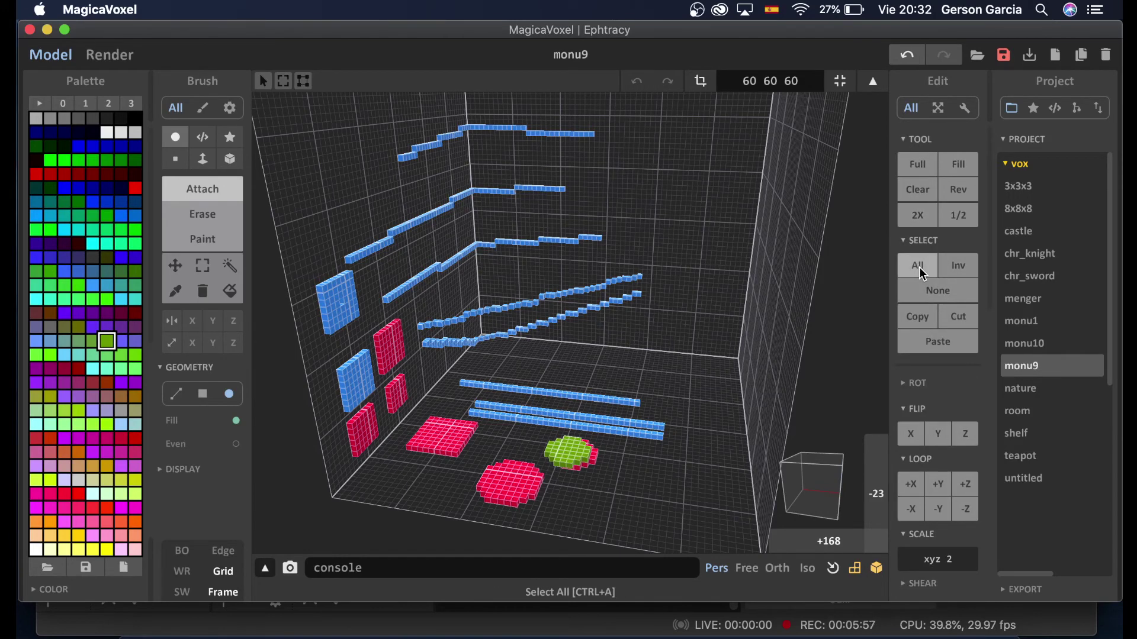
left_click(919, 196)
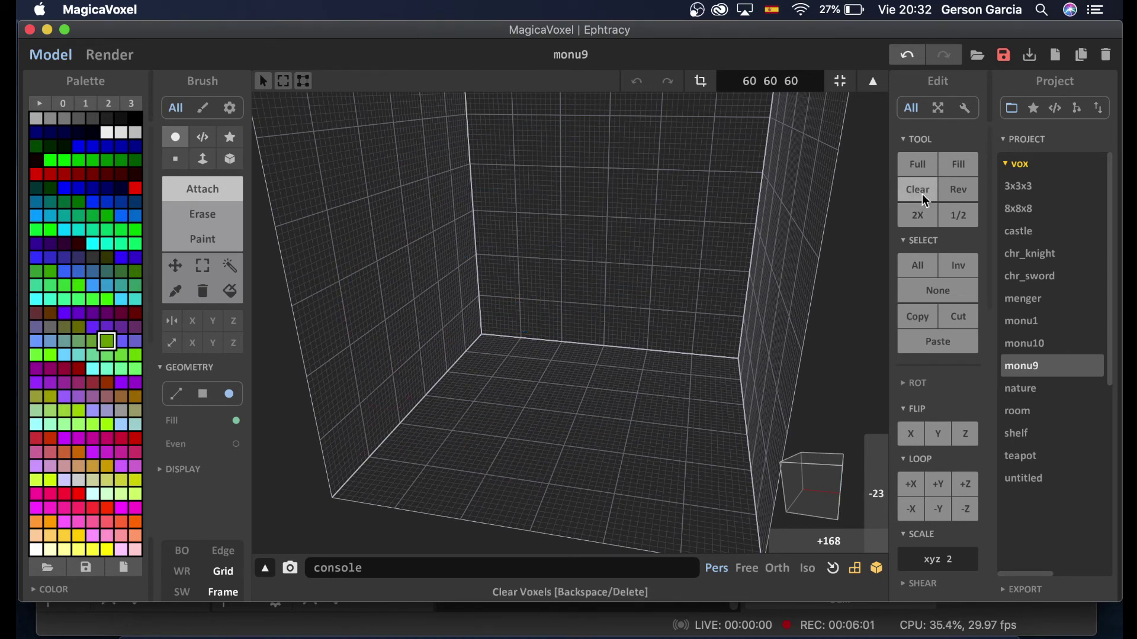
left_click(914, 166)
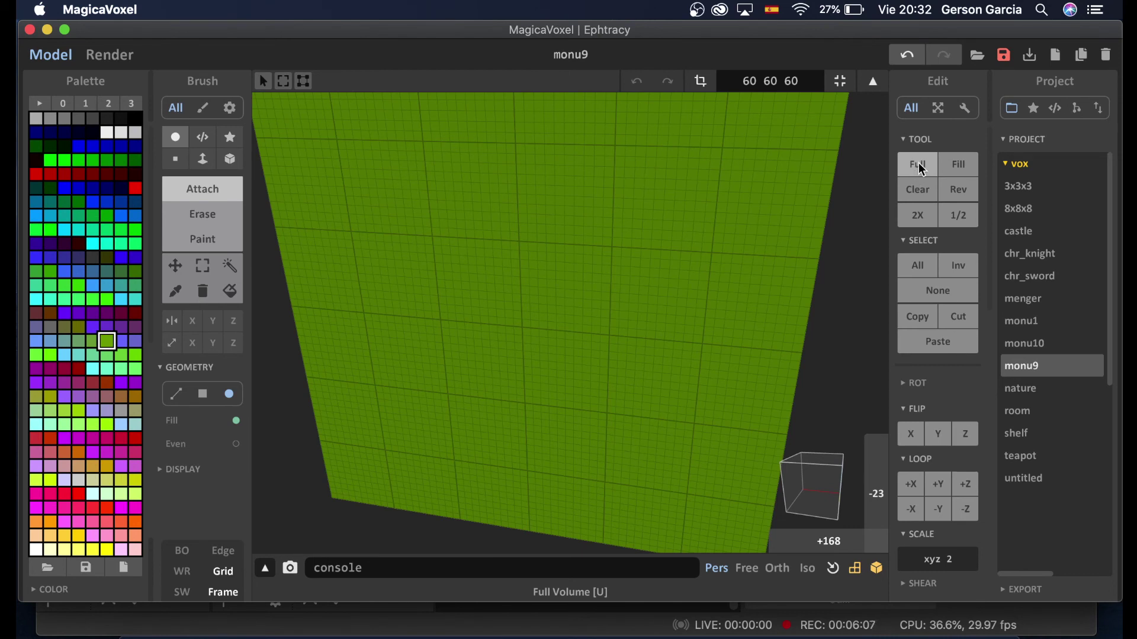
left_click(918, 189)
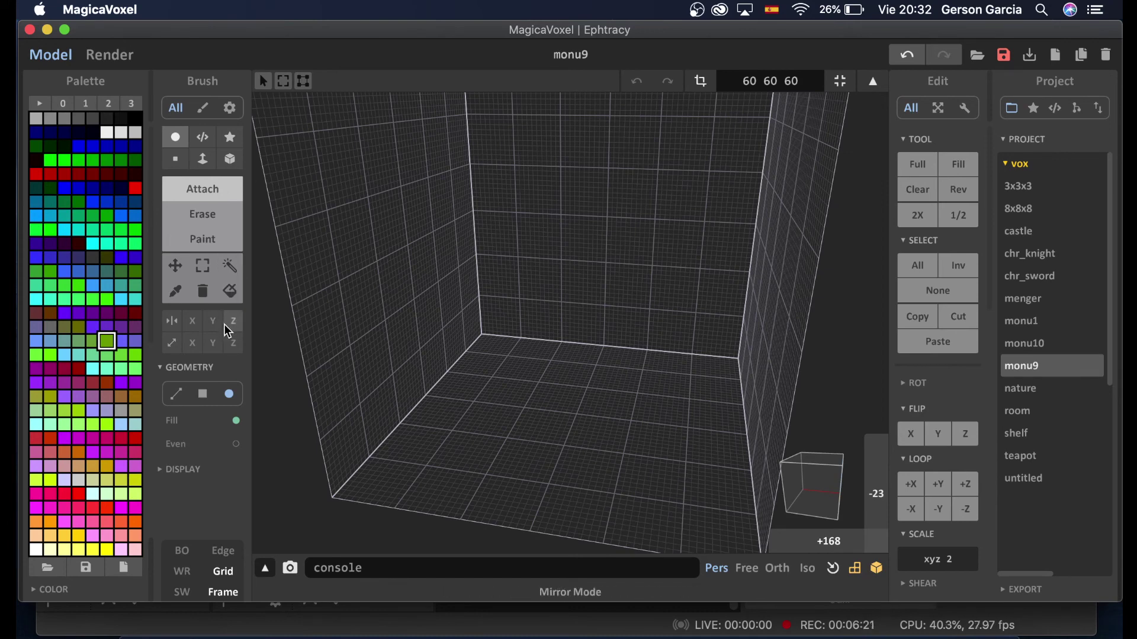
Draw a filled green square with the rectangle brush and a filled disc with the circle brush on the empty floor
left_click(202, 394)
left_click_drag(482, 382, 496, 400)
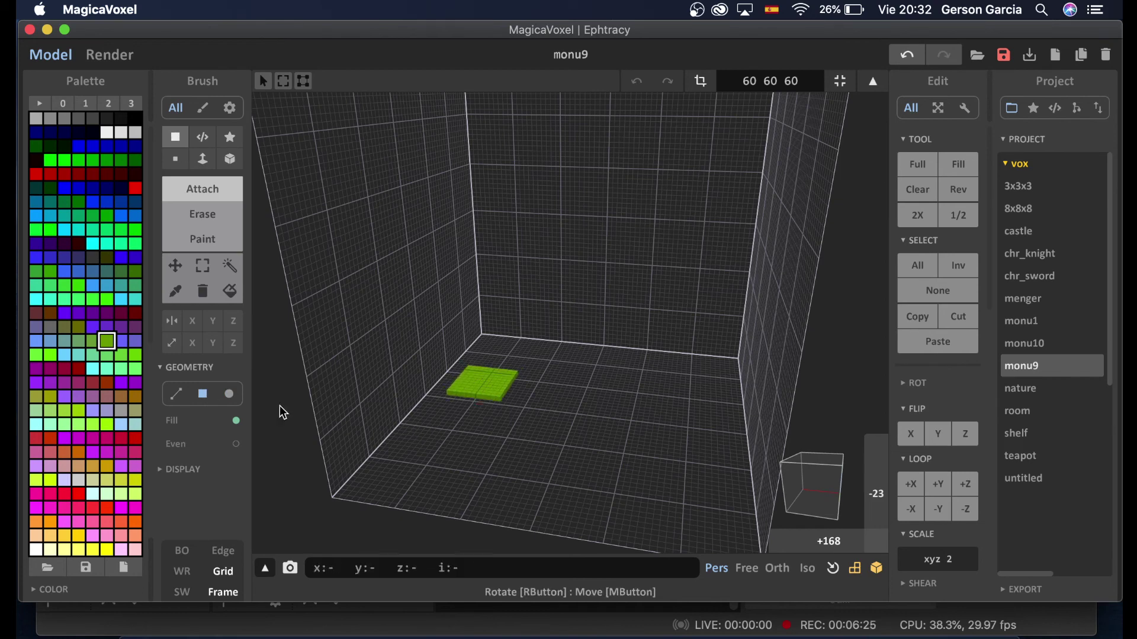
left_click(231, 394)
left_click_drag(603, 411, 614, 423)
Change the geometry brush to the line shape and draw connected lines on the floor as the sides of a rectangle outline
left_click(176, 393)
mouse_move(494, 450)
left_mouse_down()
mouse_move(631, 468)
mouse_move(617, 468)
mouse_move(609, 503)
mouse_move(477, 482)
left_mouse_up()
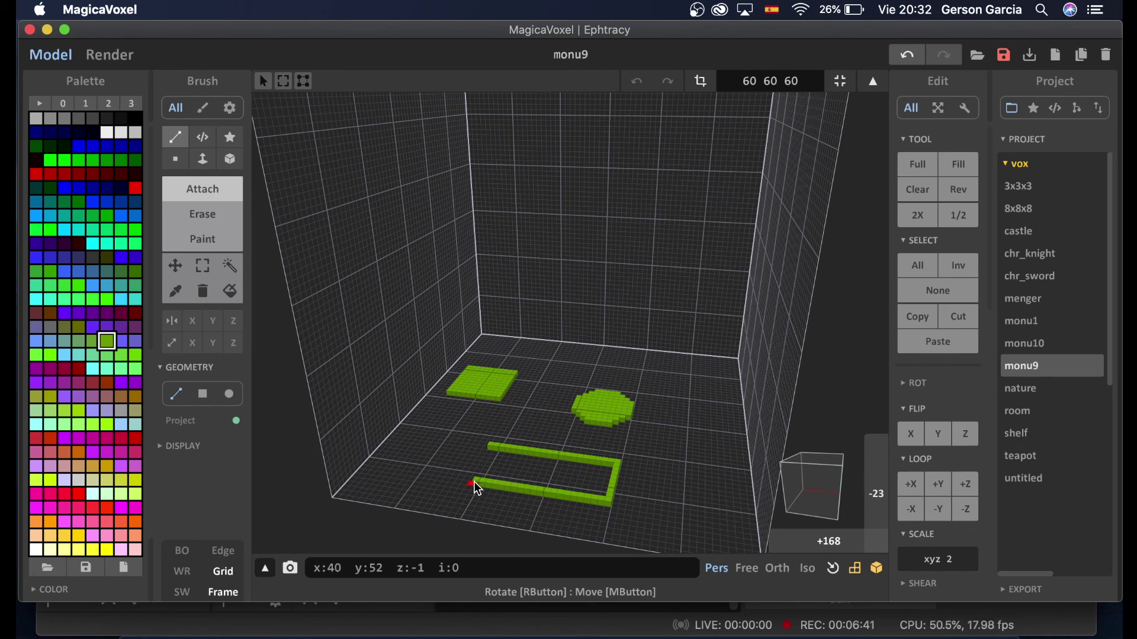